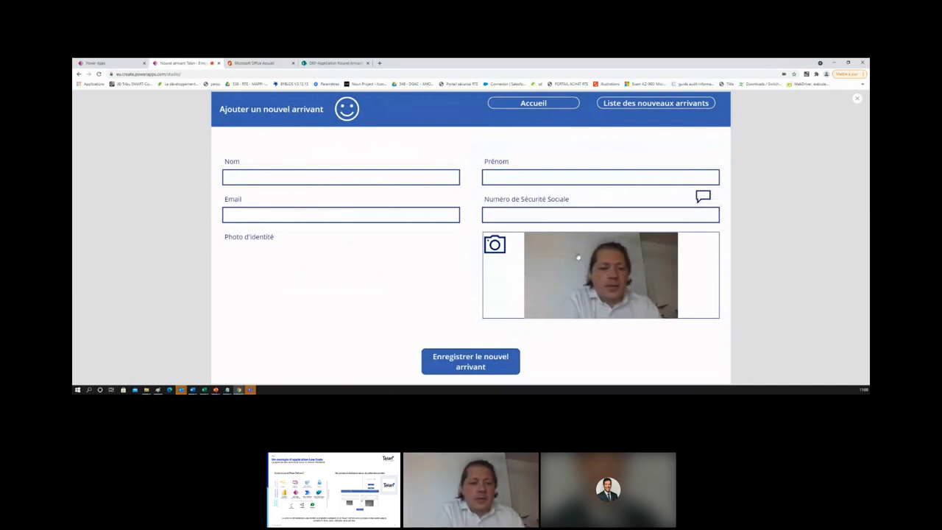
Step: Enter the newcomer's surname, first name, email and a test social security number
{"action": "left_click", "coordinate": [407, 181]}
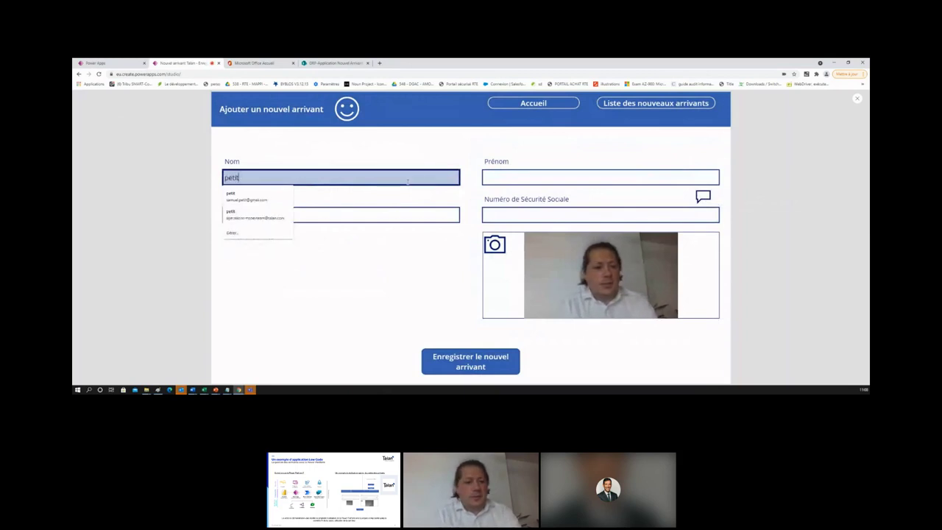
{"action": "key", "text": "Tab"}
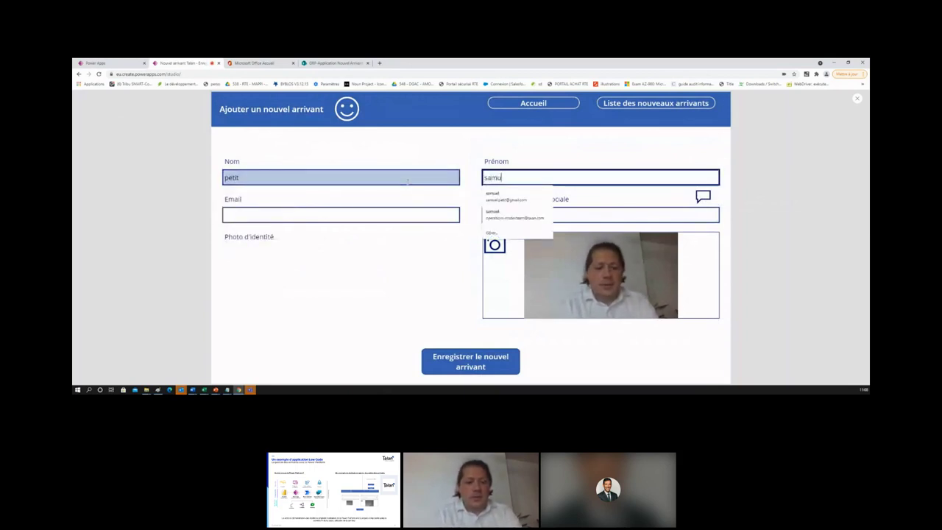
{"action": "key", "text": "Tab"}
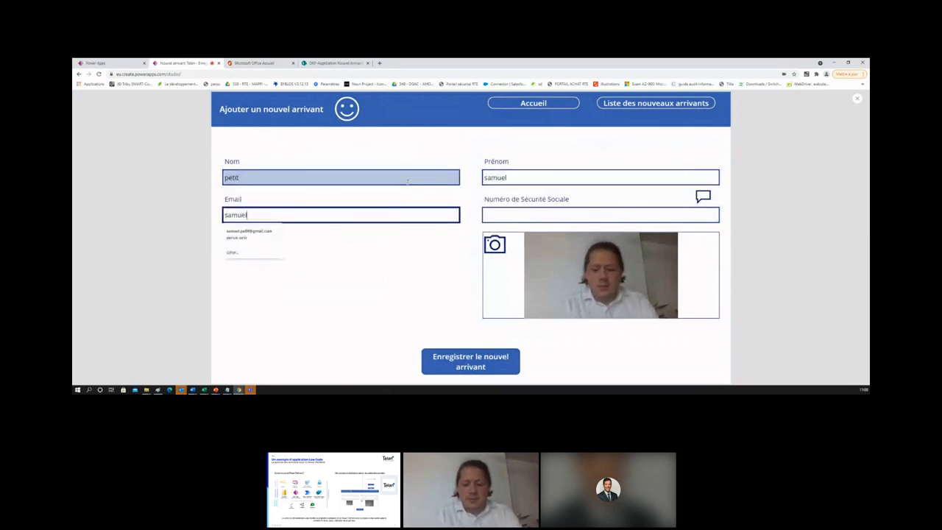
{"action": "left_click", "coordinate": [539, 214]}
{"action": "type", "text": "11111111111111"}
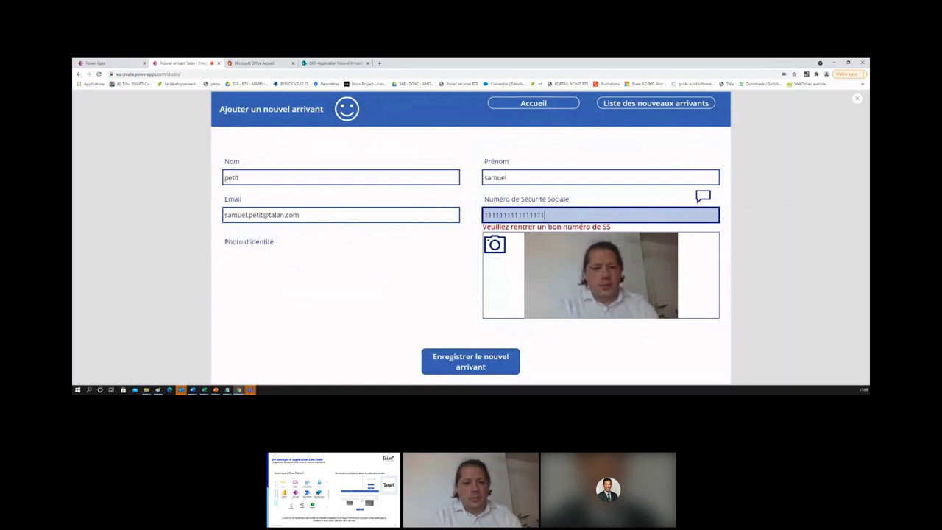
{"action": "left_click", "coordinate": [554, 290]}
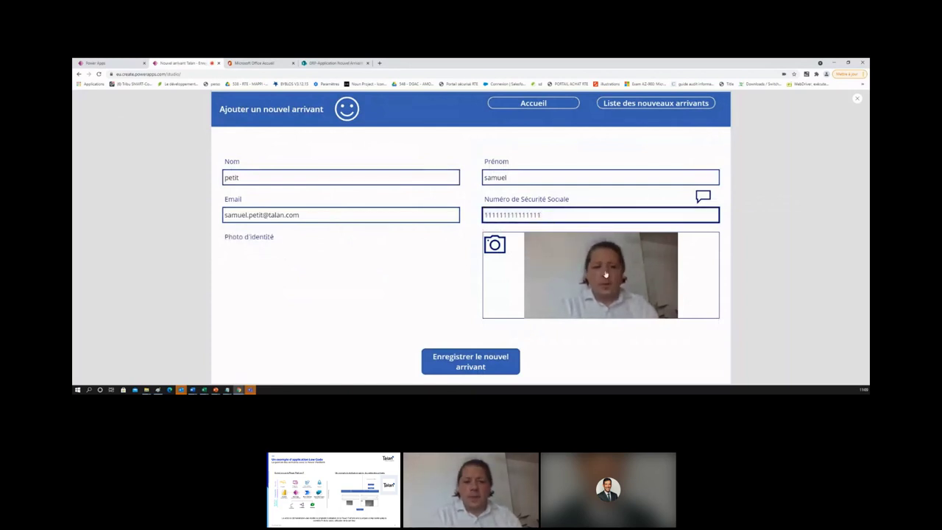
Step: Capture the identity photo, save the new arrival, and go to the Office home page tab
{"action": "left_click", "coordinate": [540, 289]}
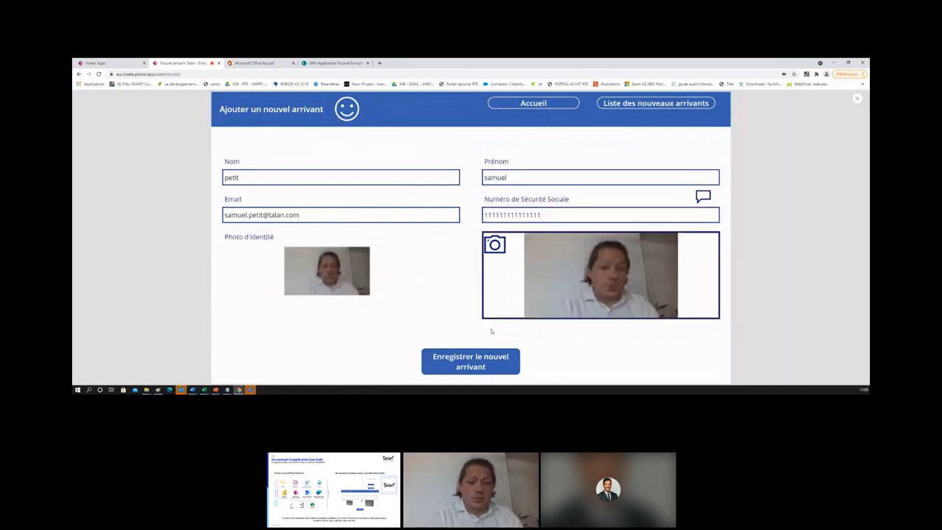
{"action": "left_click", "coordinate": [457, 367]}
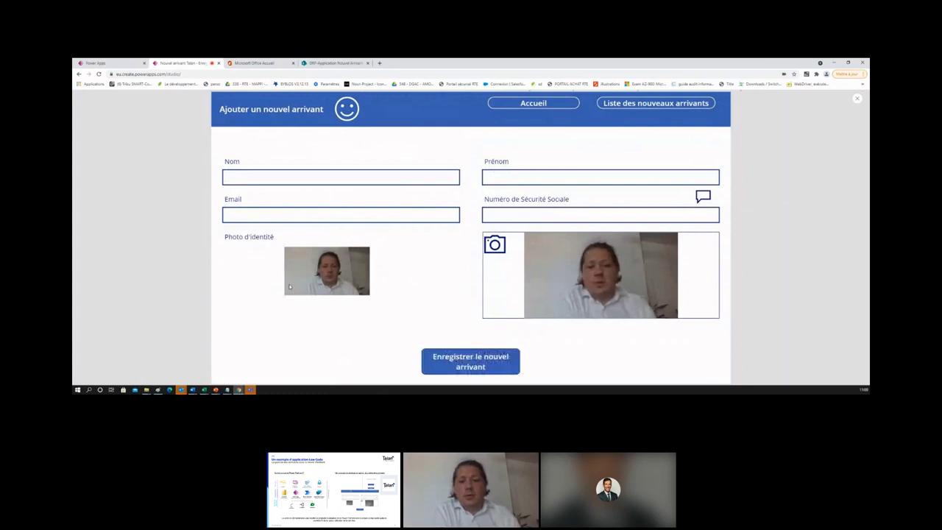
{"action": "left_click", "coordinate": [248, 64]}
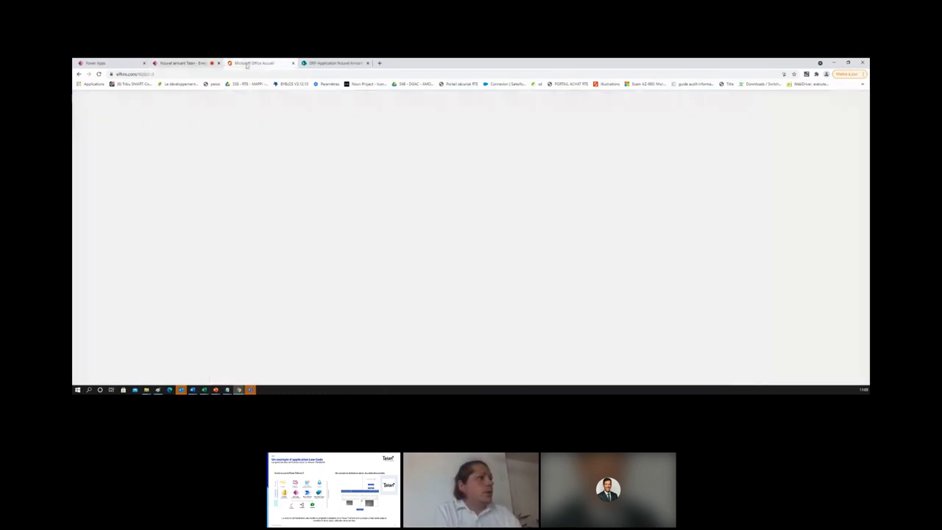
Step: Switch to the GRP-Application Nouvel Arrivant tab to check the Personne list's new item
{"action": "left_click", "coordinate": [324, 64]}
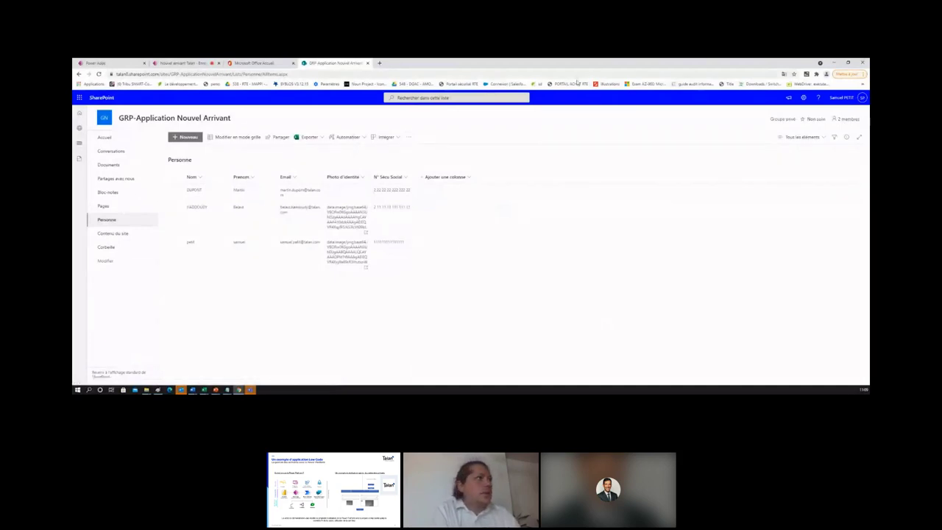
{"action": "left_click", "coordinate": [269, 65]}
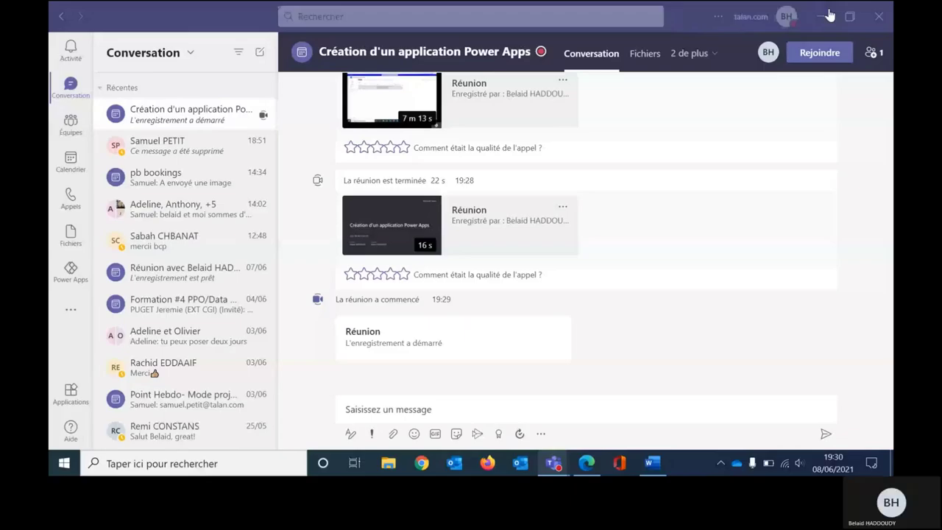
Step: Bring the other presenter's shared SharePoint Personne list to the front
{"action": "left_click", "coordinate": [831, 17]}
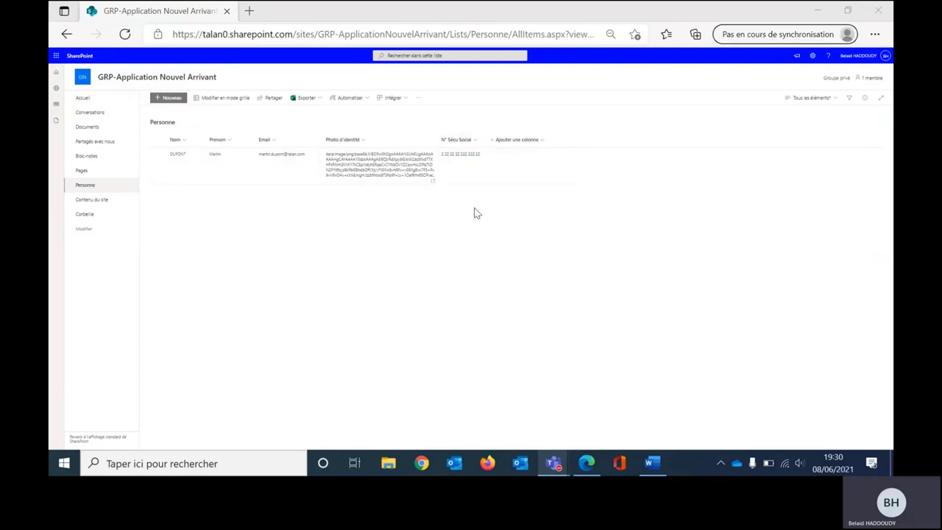
Step: Open the Office home page in a new browser tab and launch Power Apps from it
{"action": "left_click", "coordinate": [236, 289]}
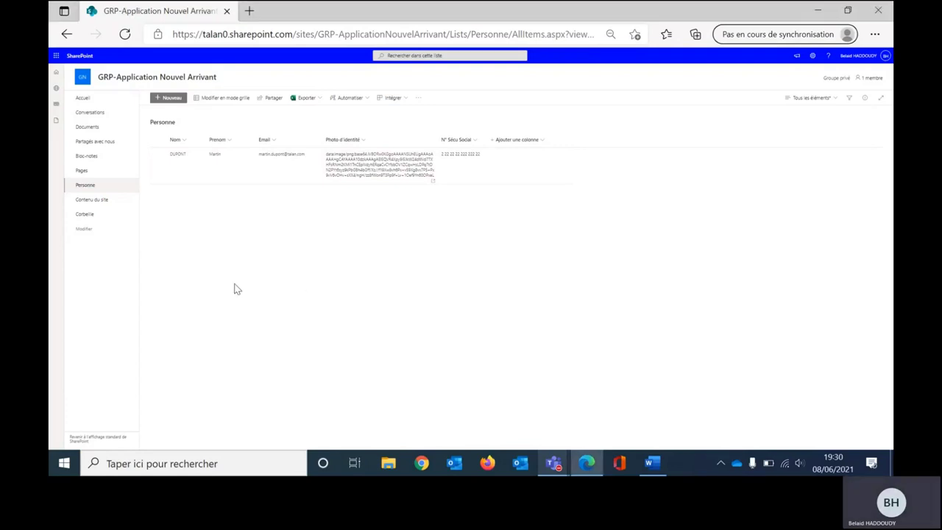
{"action": "key", "text": "ctrl+t"}
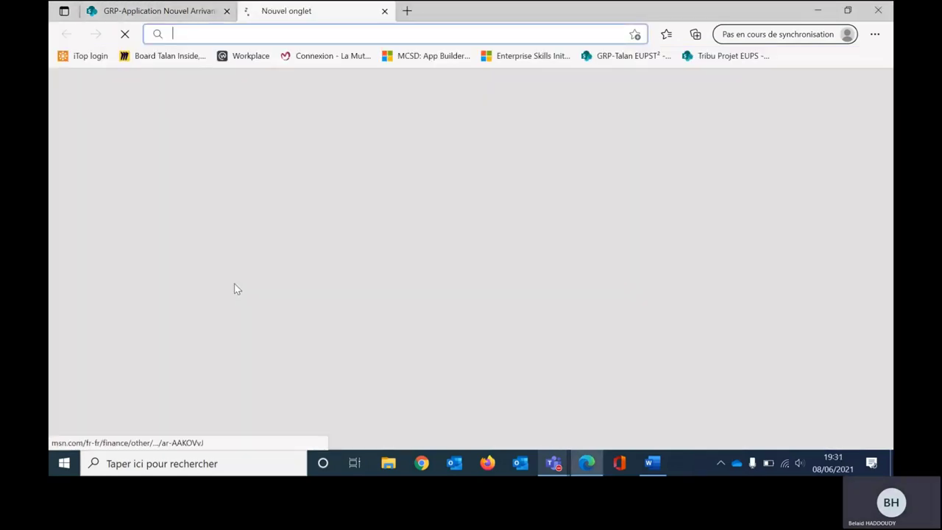
{"action": "type", "text": "offic"}
{"action": "key", "text": "Down"}
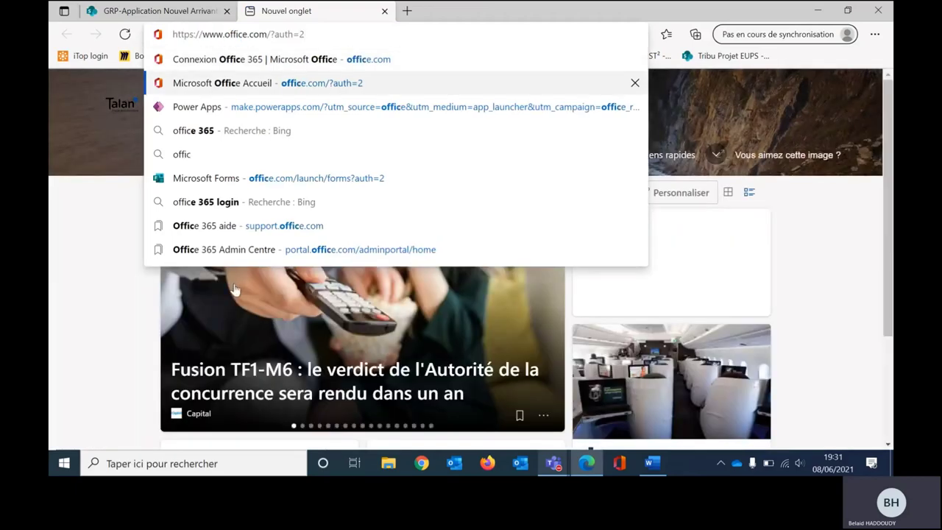
{"action": "key", "text": "Return"}
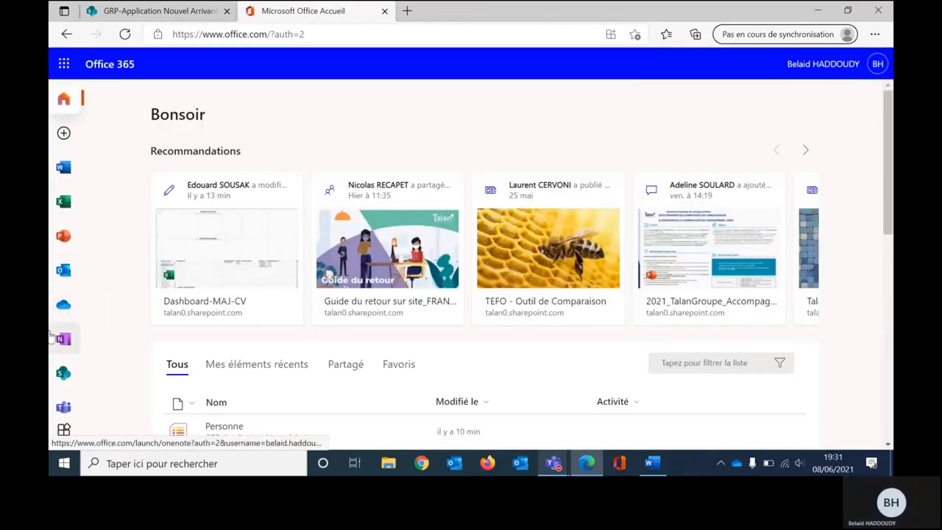
{"action": "left_click", "coordinate": [62, 398]}
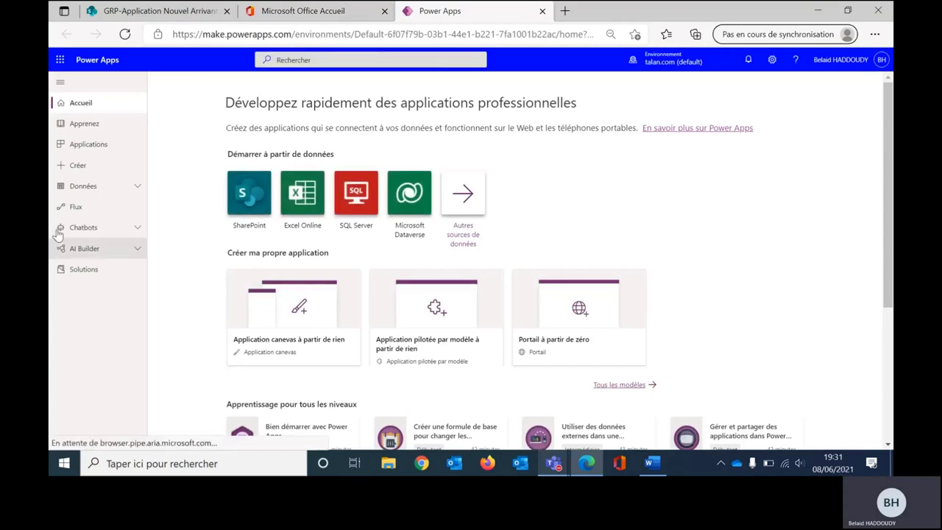
Step: Create a blank tablet-format canvas app named 'Nouvel arrivant Talan'
{"action": "left_click", "coordinate": [284, 320]}
{"action": "left_click", "coordinate": [558, 165]}
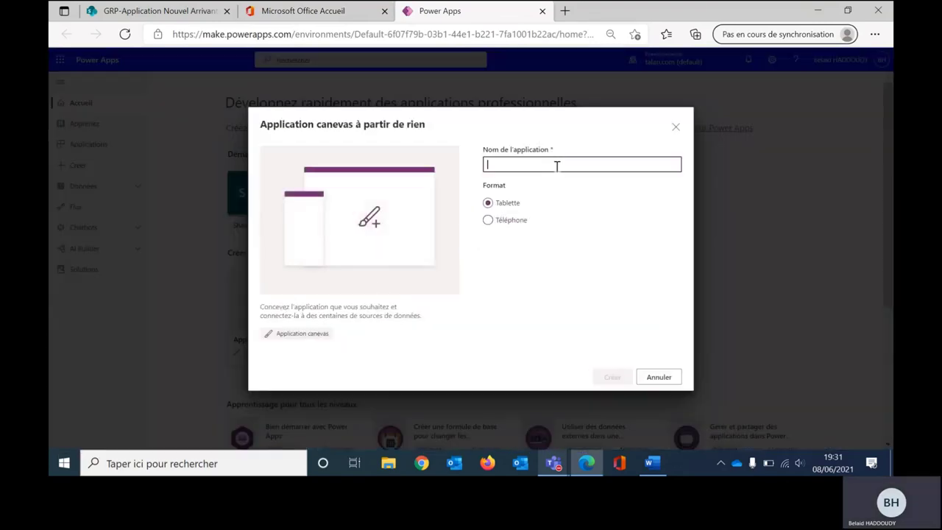
{"action": "type", "text": "Nouvel appli"}
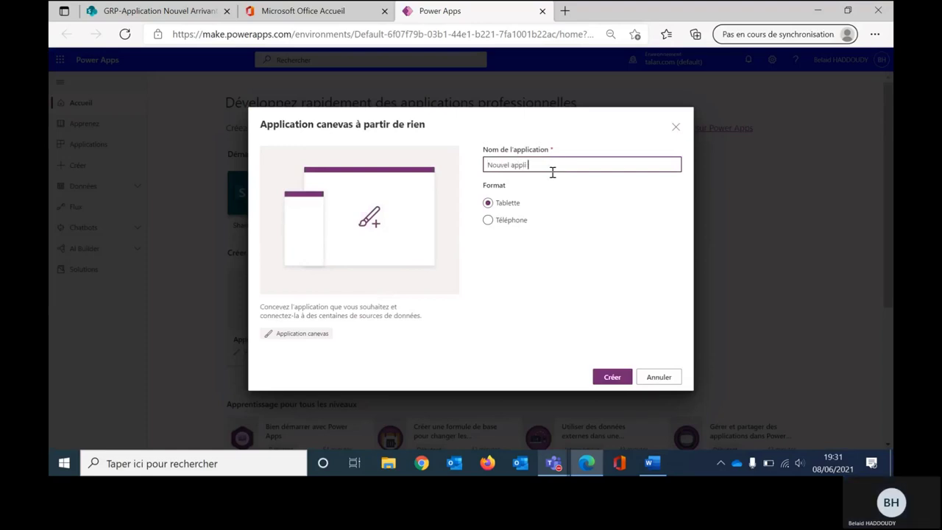
{"action": "key", "text": "BackSpace"}
{"action": "key", "text": "BackSpace"}
{"action": "key", "text": "BackSpace"}
{"action": "key", "text": "BackSpace"}
{"action": "key", "text": "BackSpace"}
{"action": "type", "text": "arrivant Talan"}
{"action": "left_click", "coordinate": [604, 381]}
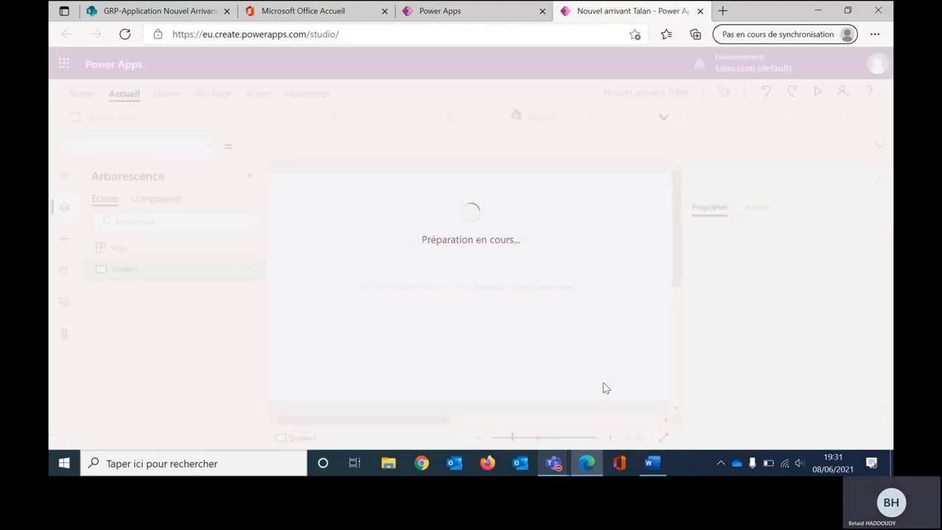
Step: Add the Personne list from the GRP-Application Nouvel Arrivant SharePoint site as a data source
{"action": "left_click", "coordinate": [582, 329]}
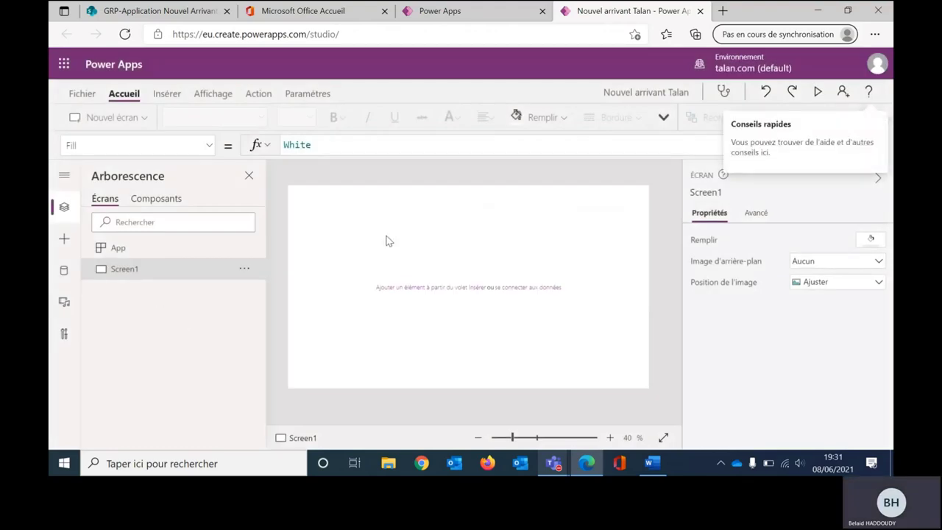
{"action": "left_click", "coordinate": [64, 270]}
{"action": "left_click", "coordinate": [178, 231]}
{"action": "left_click", "coordinate": [179, 269]}
{"action": "type", "text": "sharepoint"}
{"action": "left_click", "coordinate": [168, 336]}
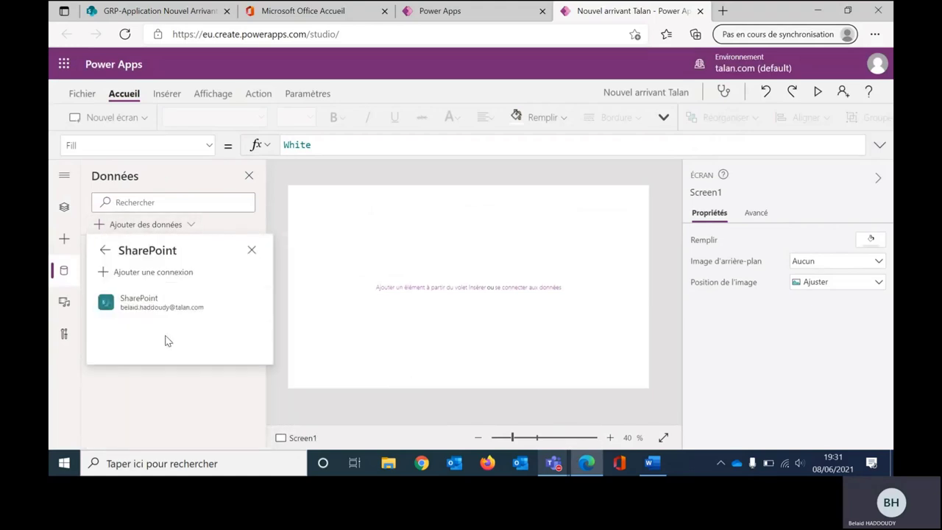
{"action": "left_click", "coordinate": [157, 304]}
{"action": "left_click", "coordinate": [711, 177]}
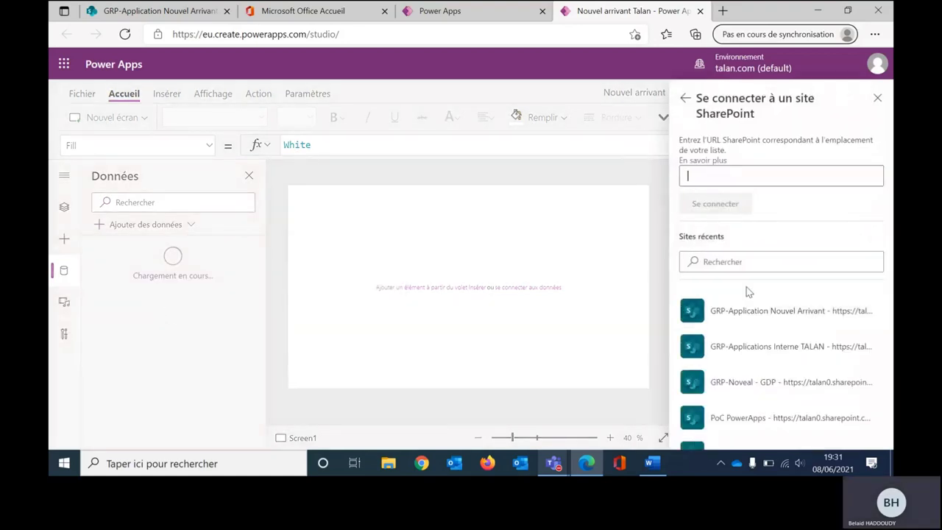
{"action": "left_click", "coordinate": [747, 311]}
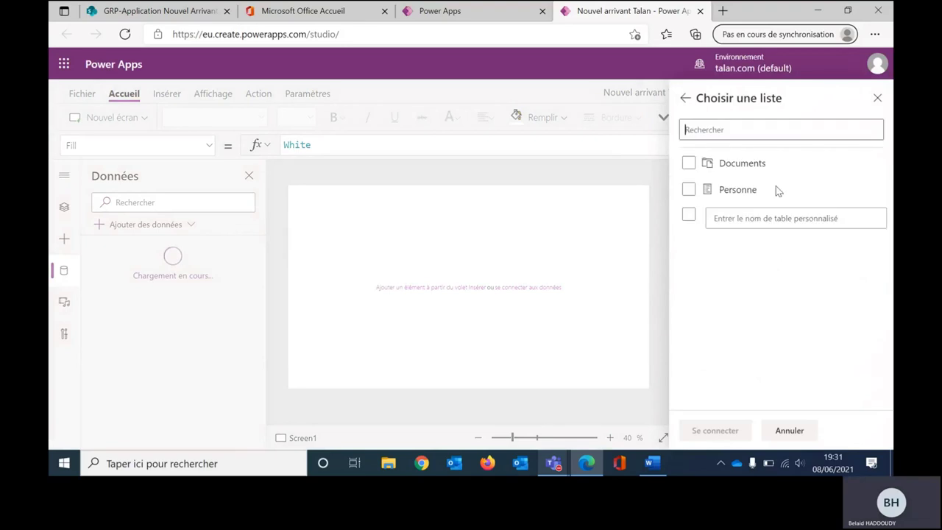
{"action": "left_click", "coordinate": [745, 189]}
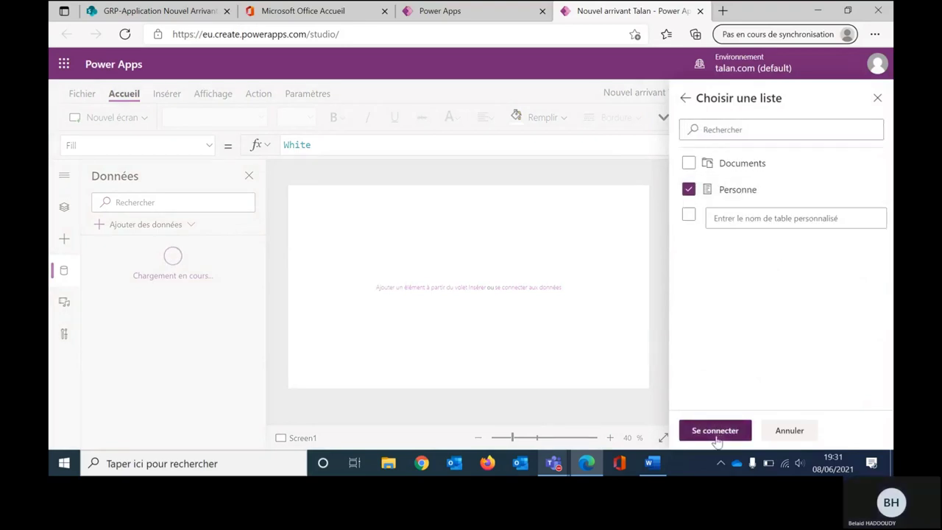
{"action": "left_click", "coordinate": [716, 431]}
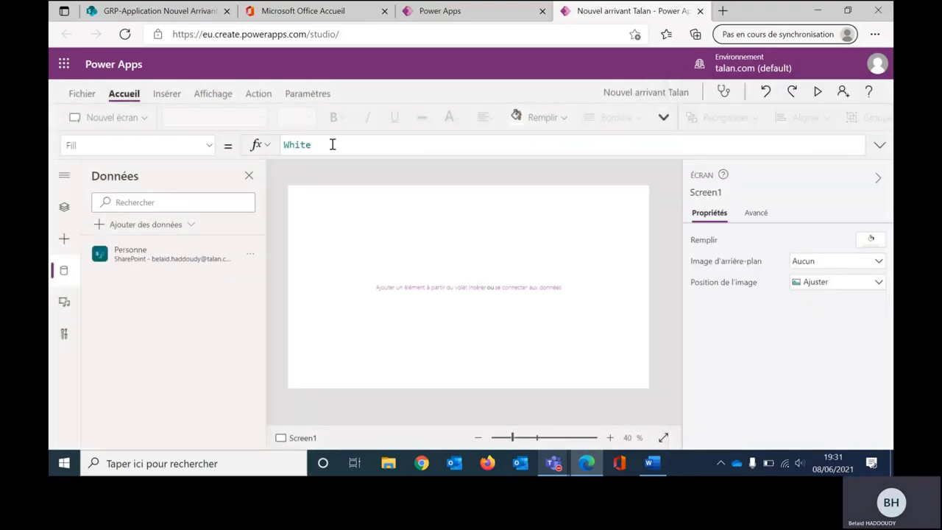
Step: Insert an edit form, move it lower-left and widen it to the screen's right edge
{"action": "left_click", "coordinate": [174, 94]}
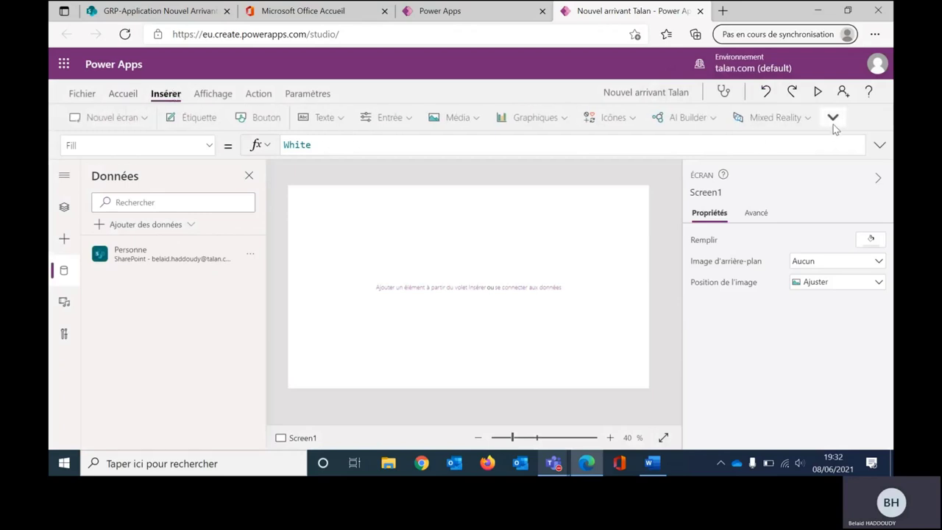
{"action": "left_click", "coordinate": [833, 118]}
{"action": "left_click", "coordinate": [790, 191]}
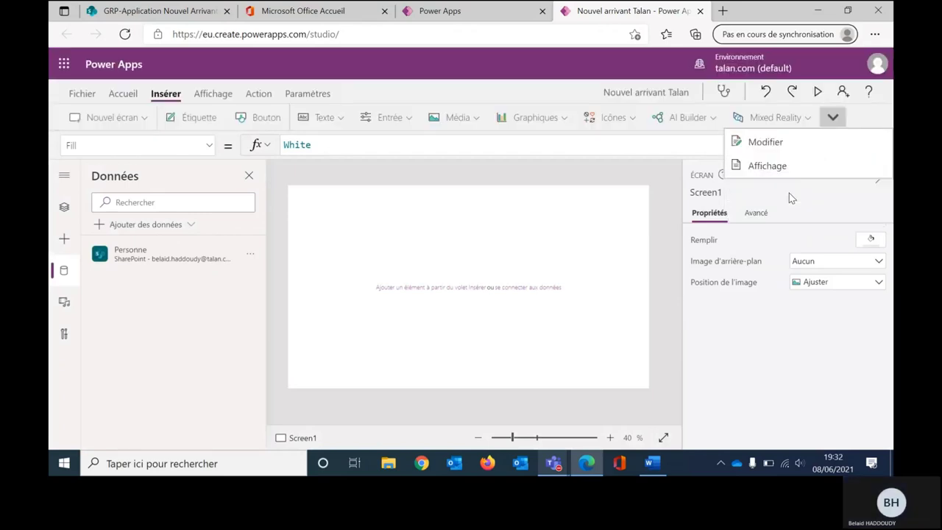
{"action": "left_click", "coordinate": [790, 148]}
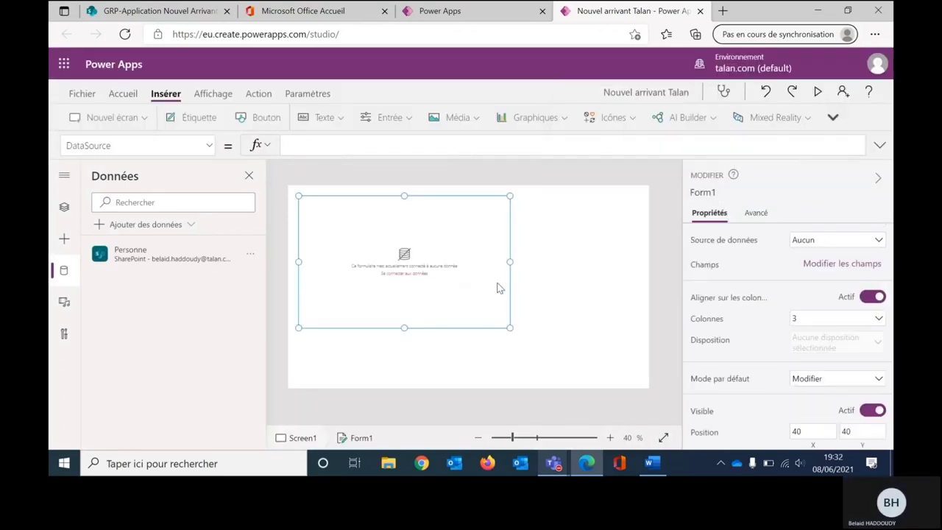
{"action": "left_click_drag", "start_coordinate": [450, 327], "coordinate": [414, 358]}
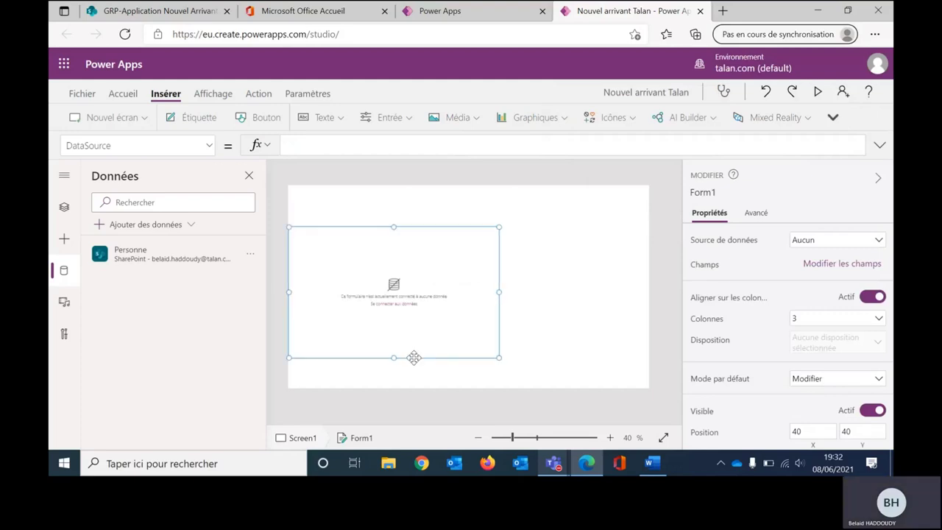
{"action": "left_click_drag", "start_coordinate": [499, 292], "coordinate": [666, 287]}
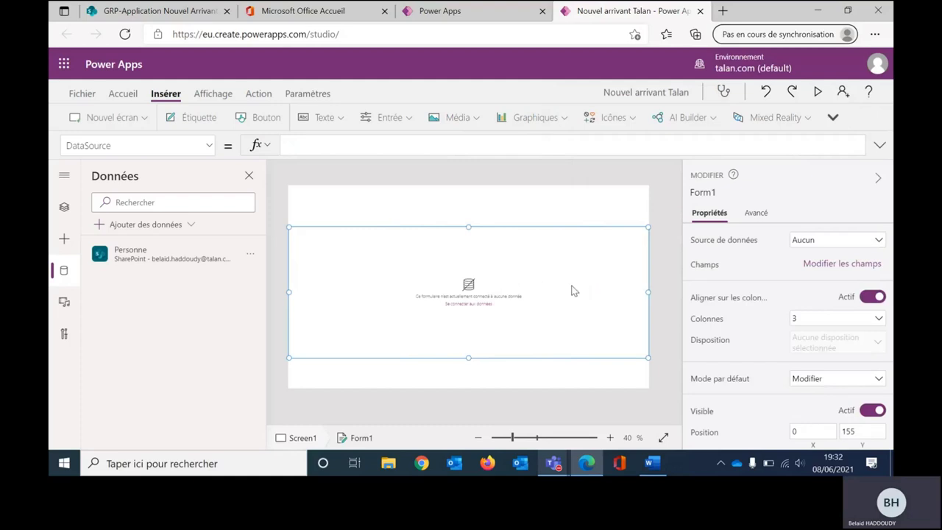
Step: Set the form to 2 columns, Nouveau default mode, and the Personne data source
{"action": "left_click", "coordinate": [808, 324]}
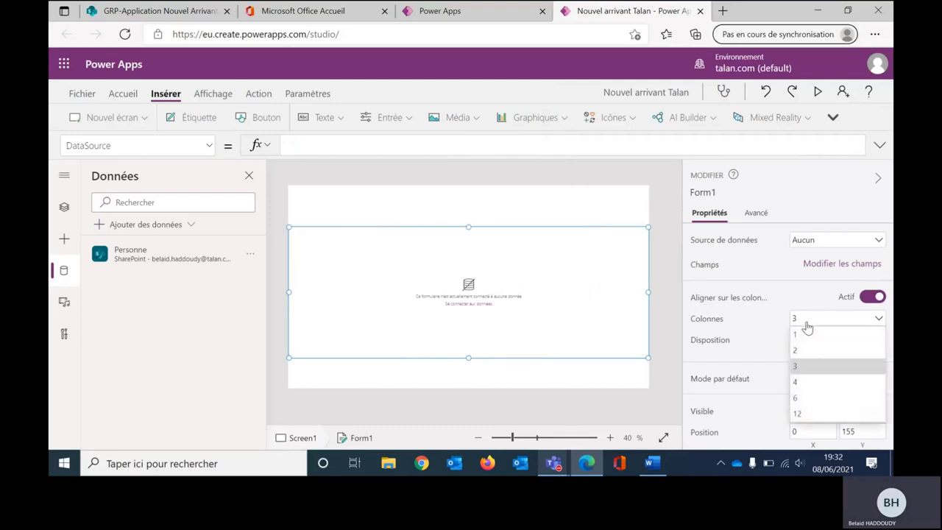
{"action": "left_click", "coordinate": [805, 352]}
{"action": "left_click", "coordinate": [805, 382]}
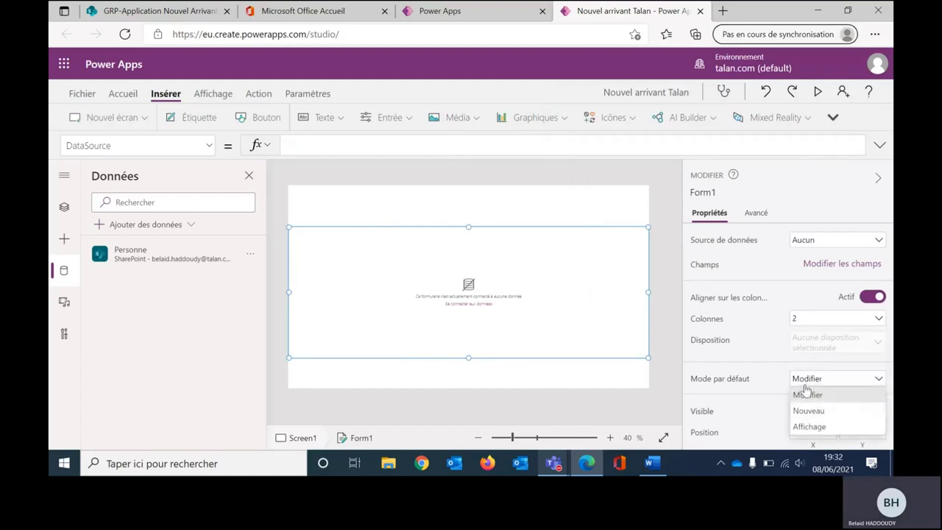
{"action": "left_click", "coordinate": [805, 410]}
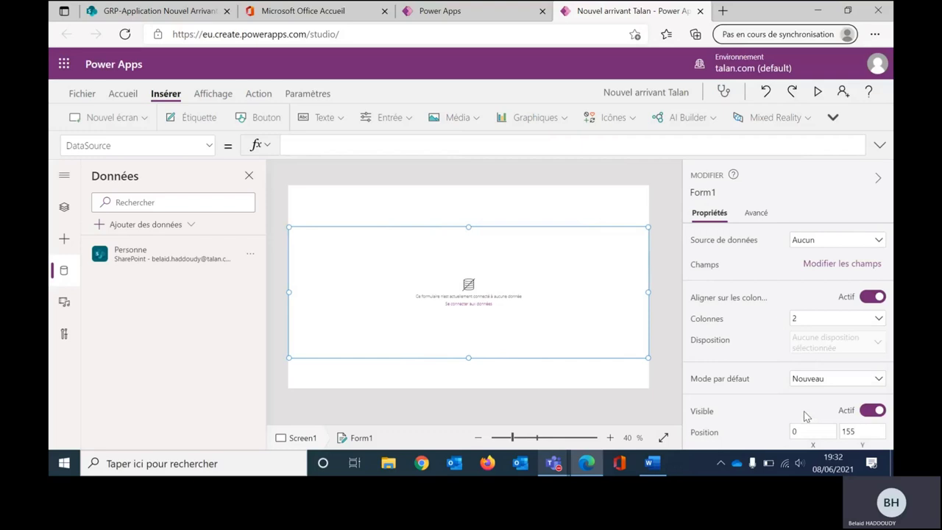
{"action": "left_click", "coordinate": [835, 244]}
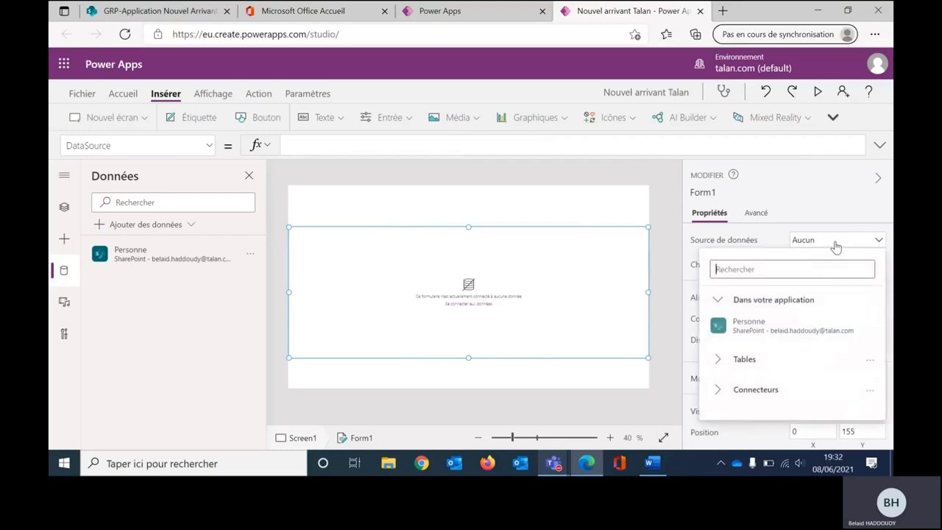
{"action": "left_click", "coordinate": [771, 323]}
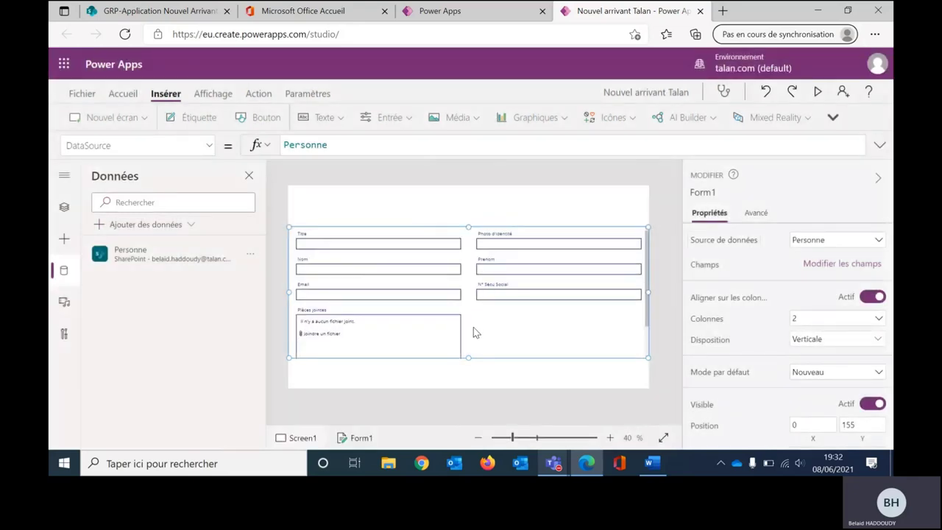
Step: Delete the Pièces jointes field card from the form
{"action": "left_click", "coordinate": [401, 326]}
{"action": "key", "text": "Delete"}
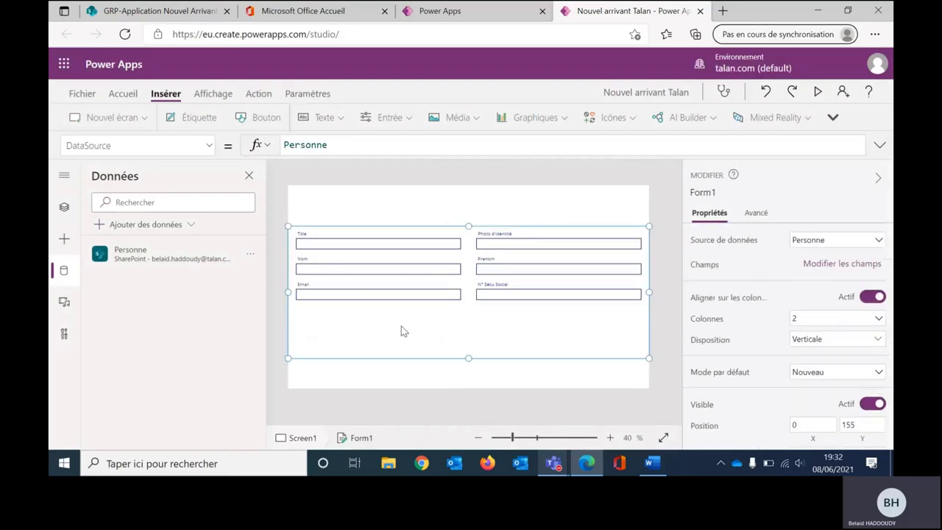
{"action": "left_click", "coordinate": [397, 249]}
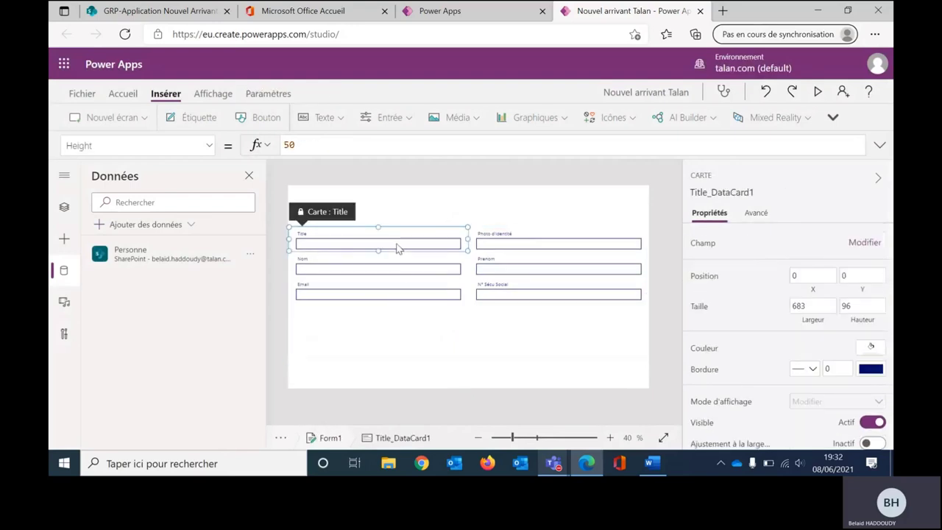
Step: Delete the Title card, move Photo d'identité to the last field, and shorten the form
{"action": "key", "text": "Delete"}
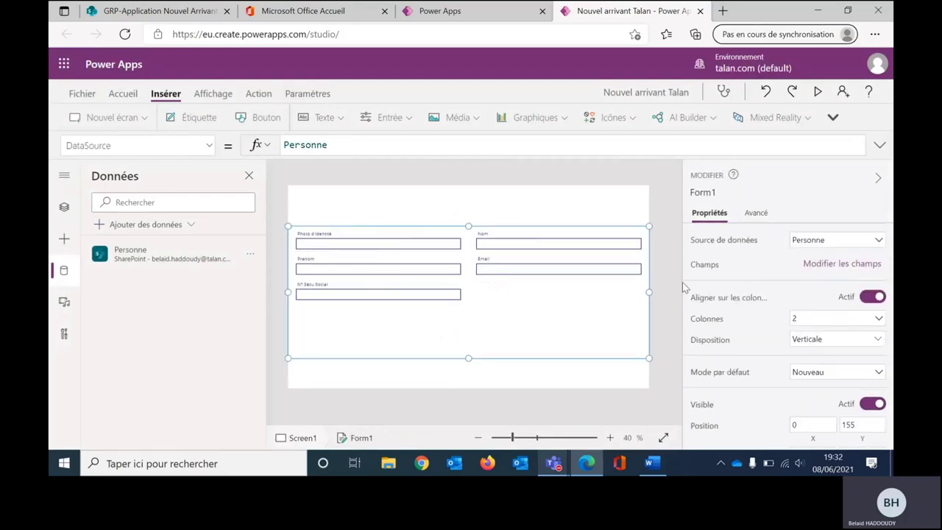
{"action": "left_click", "coordinate": [839, 265]}
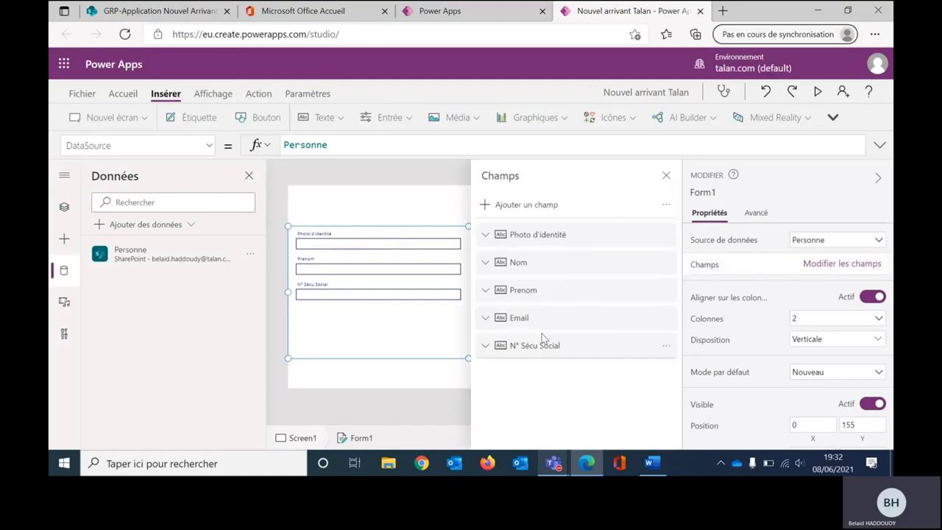
{"action": "left_click_drag", "start_coordinate": [552, 267], "coordinate": [549, 359]}
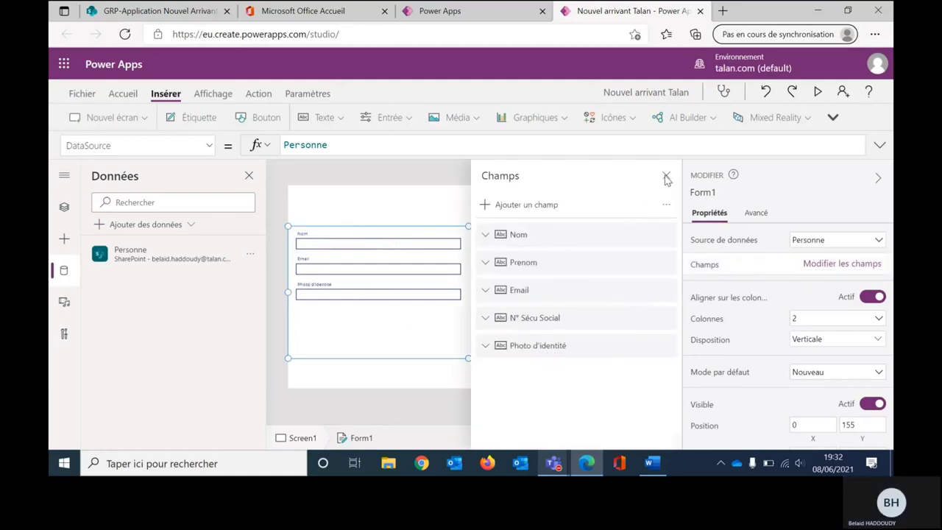
{"action": "left_click", "coordinate": [664, 176]}
{"action": "left_click_drag", "start_coordinate": [468, 359], "coordinate": [464, 326]}
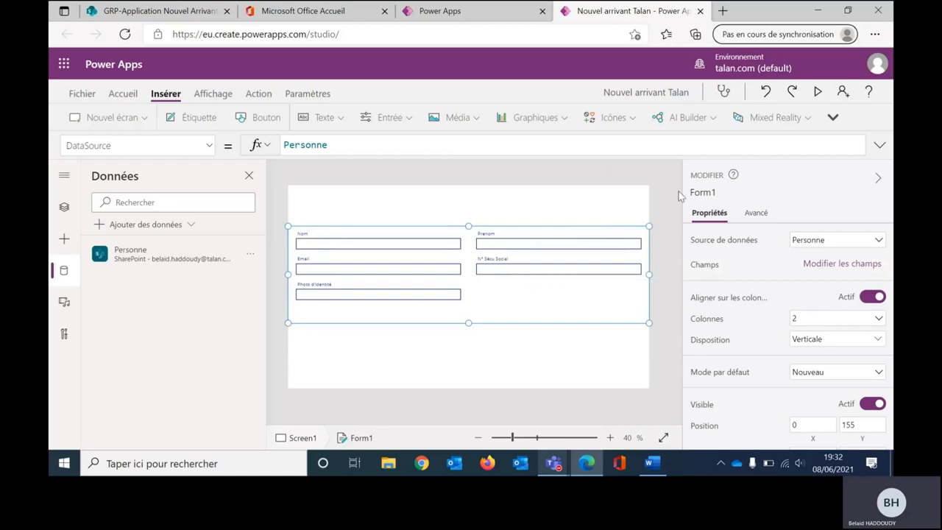
{"action": "left_click", "coordinate": [582, 269]}
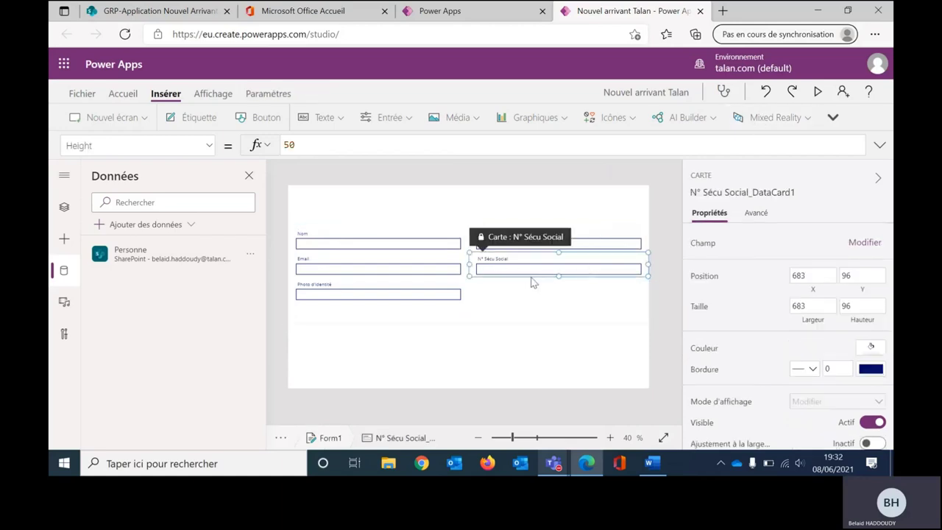
Step: Insert a Message icon into the N° Sécu Social card at the field's right end
{"action": "left_click", "coordinate": [622, 117]}
{"action": "scroll", "coordinate": [615, 249], "scroll_direction": "down", "scroll_amount": 5}
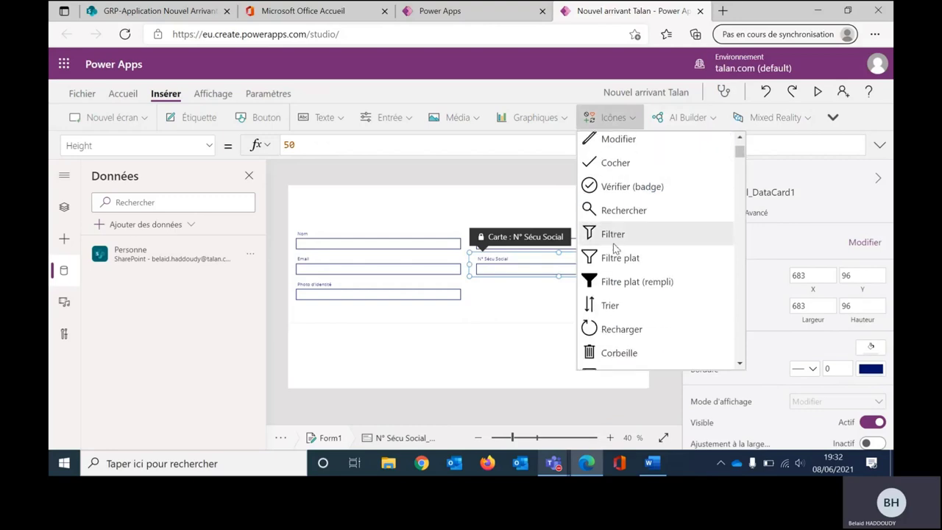
{"action": "scroll", "coordinate": [615, 249], "scroll_direction": "down", "scroll_amount": 5}
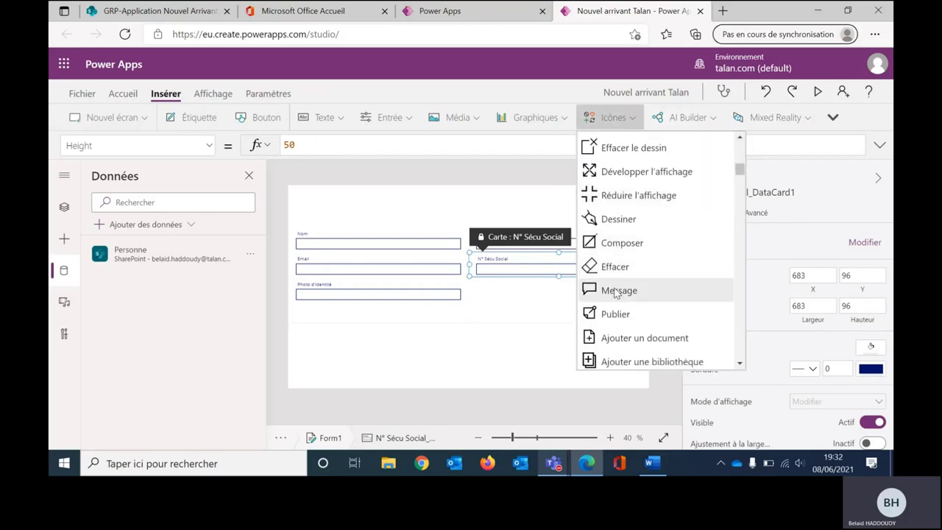
{"action": "left_click", "coordinate": [615, 290]}
{"action": "left_click", "coordinate": [513, 286]}
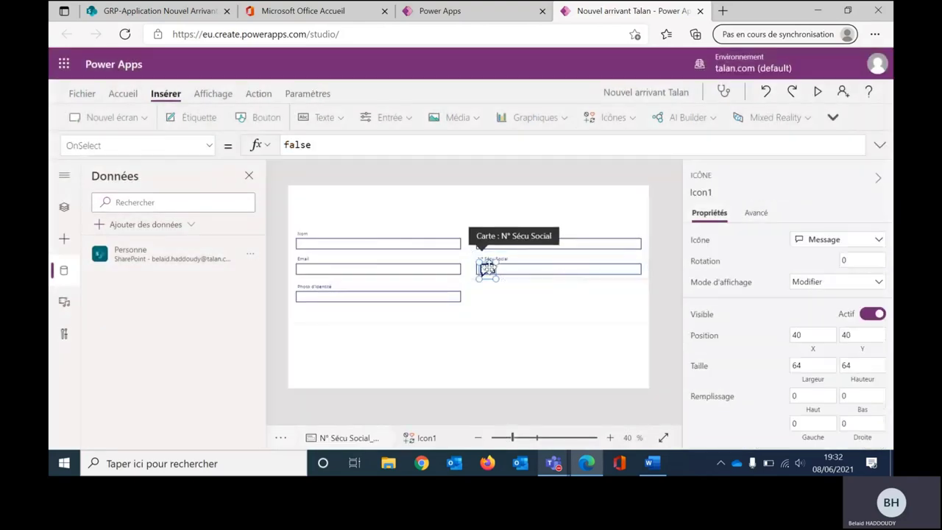
{"action": "left_click_drag", "start_coordinate": [487, 268], "coordinate": [622, 268]}
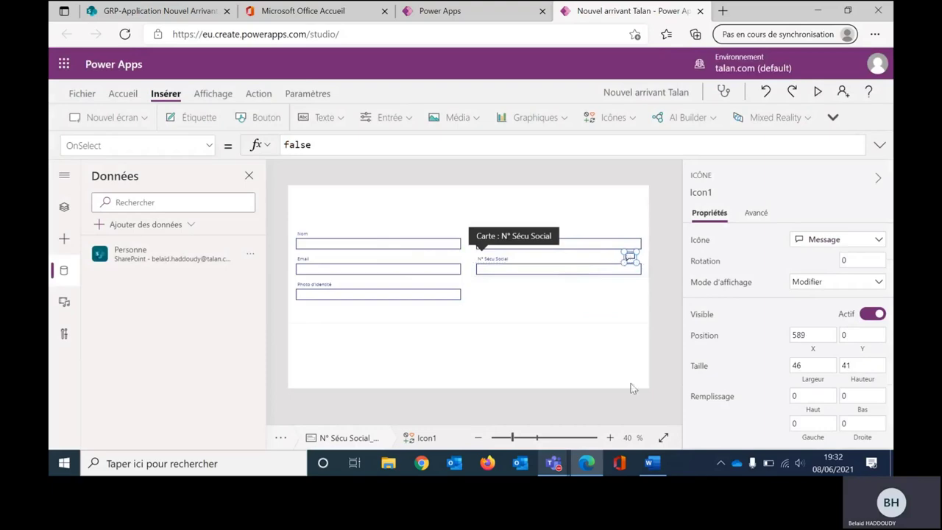
Step: Copy the example social security number line from the Word document
{"action": "key", "text": "alt+Tab"}
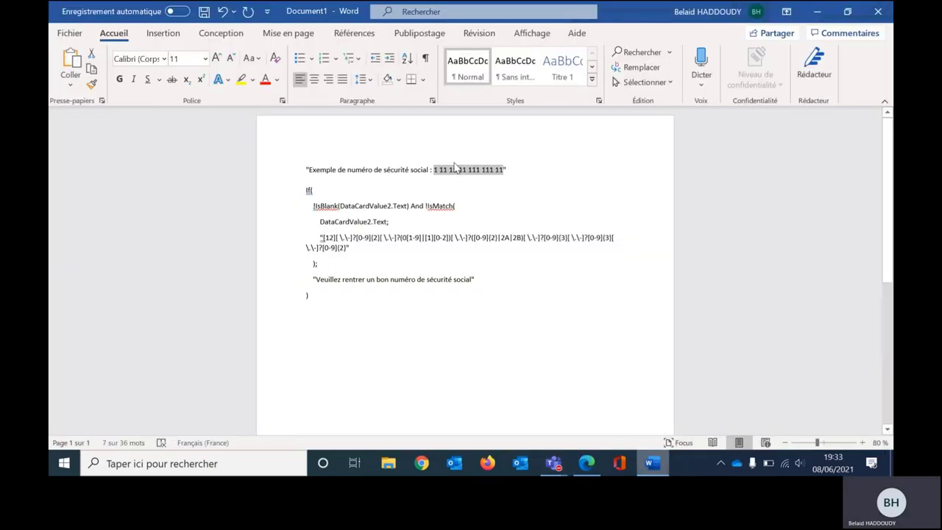
{"action": "triple_click", "coordinate": [453, 169]}
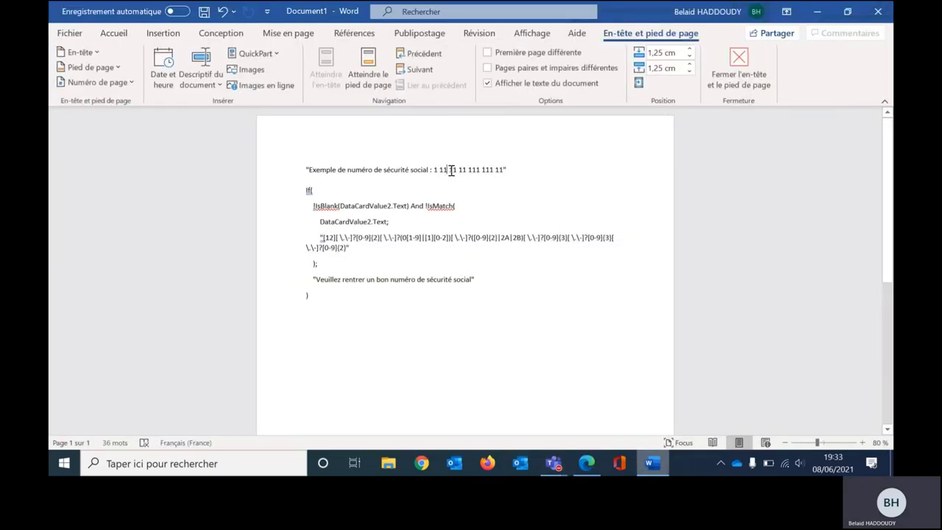
{"action": "left_click", "coordinate": [307, 169]}
{"action": "left_click_drag", "start_coordinate": [305, 169], "coordinate": [511, 169]}
{"action": "key", "text": "ctrl+c"}
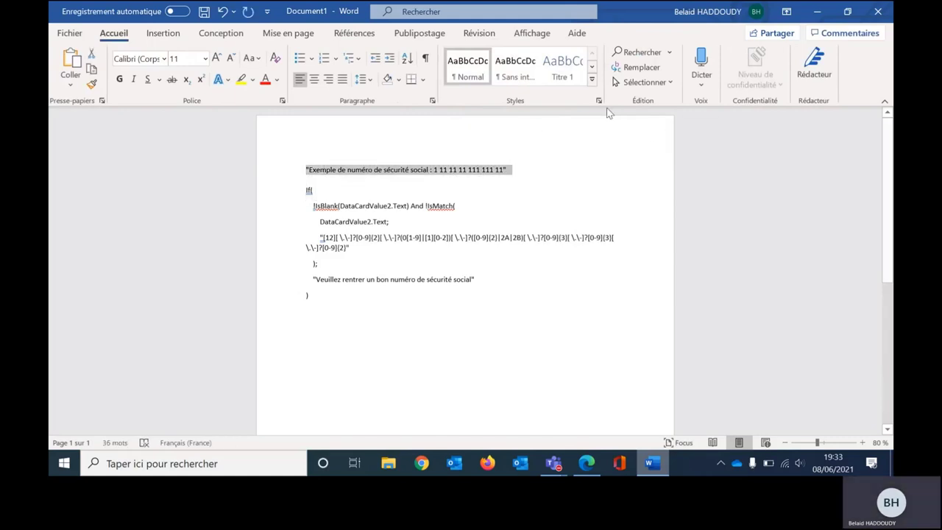
Step: Set the icon's Tooltip to the pasted example number text, removing the extra quote
{"action": "left_click", "coordinate": [816, 11]}
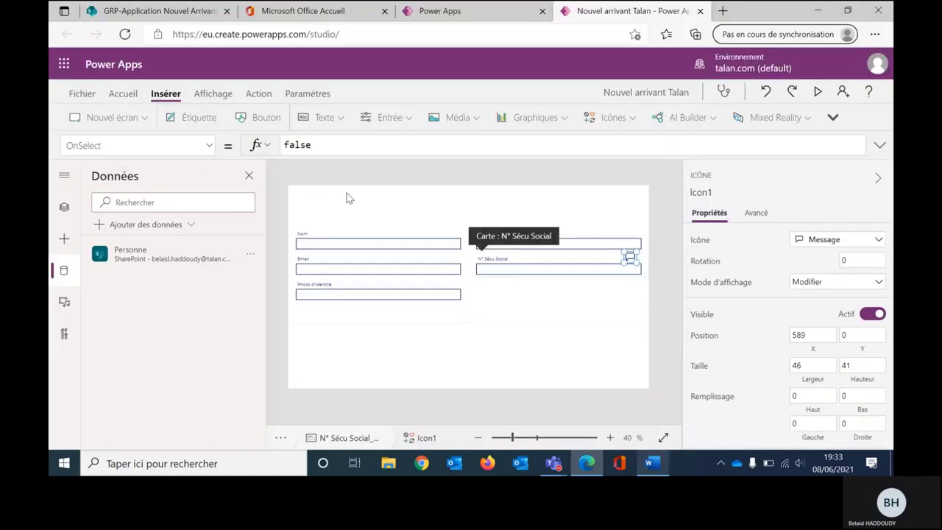
{"action": "left_click", "coordinate": [185, 147]}
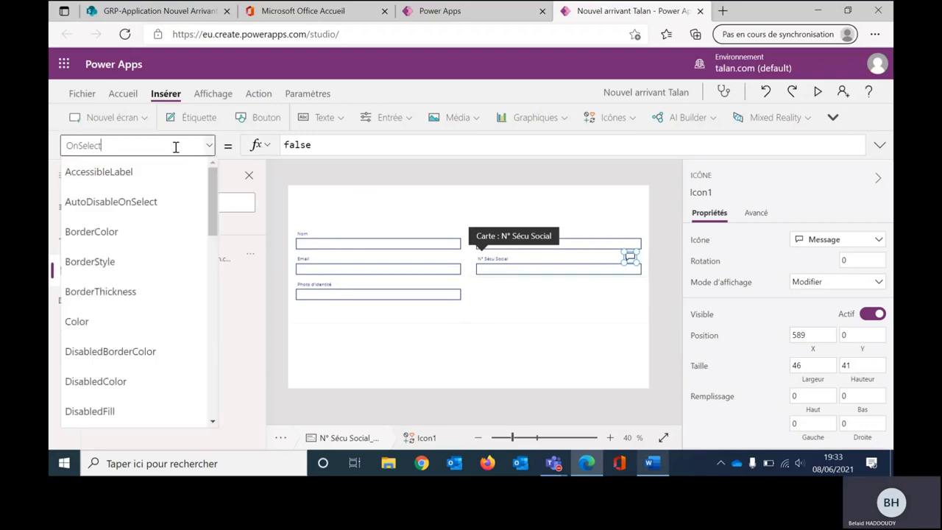
{"action": "type", "text": "Tooltip"}
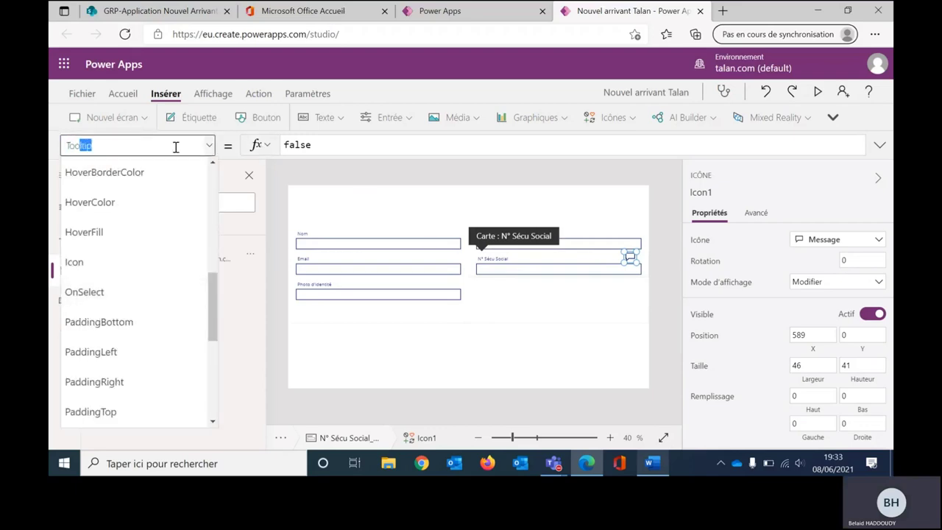
{"action": "key", "text": "Return"}
{"action": "left_click", "coordinate": [310, 140]}
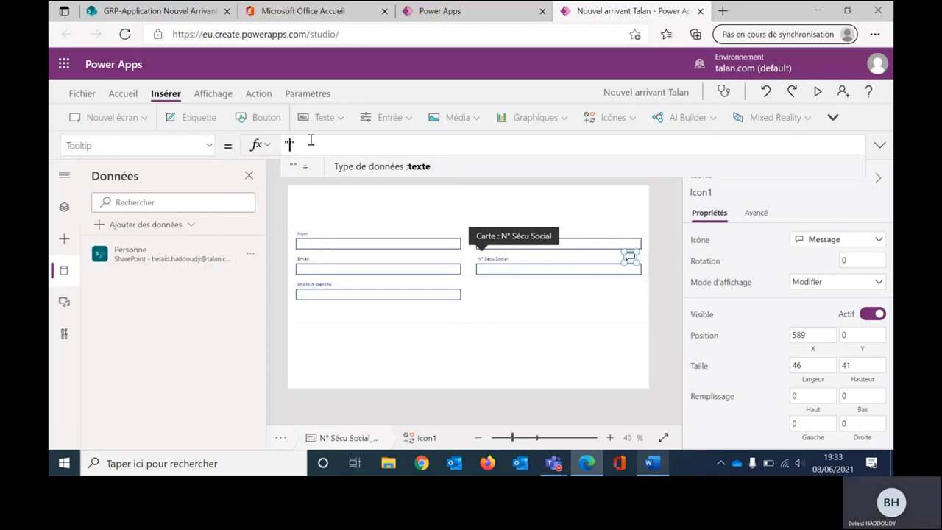
{"action": "key", "text": "ctrl+v"}
{"action": "key", "text": "Left"}
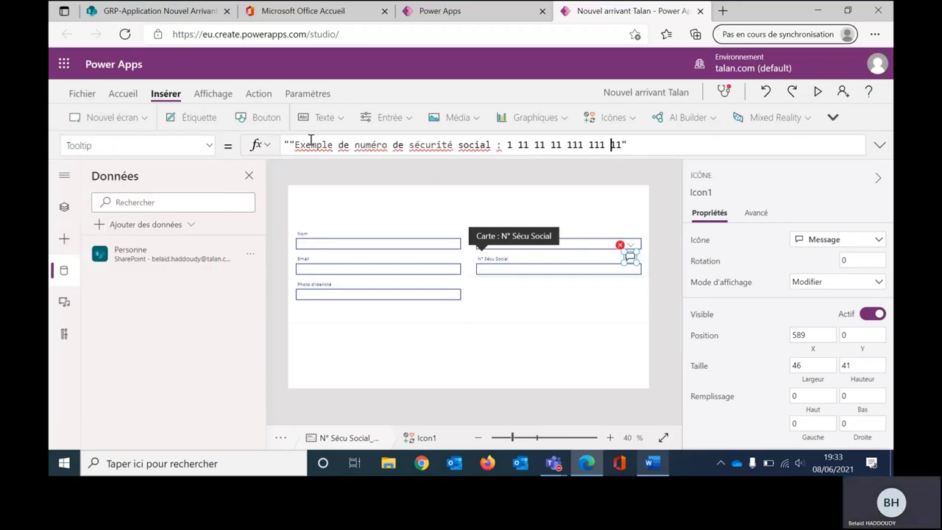
{"action": "key", "text": "BackSpace"}
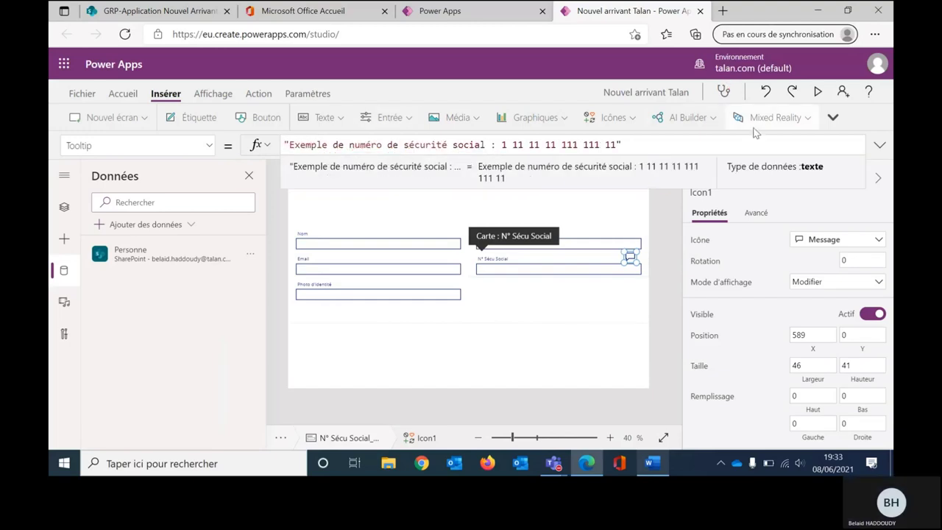
Step: Preview the app to test the tooltip, then select Word's If validation formula
{"action": "left_click", "coordinate": [818, 93]}
{"action": "mouse_move", "coordinate": [786, 198]}
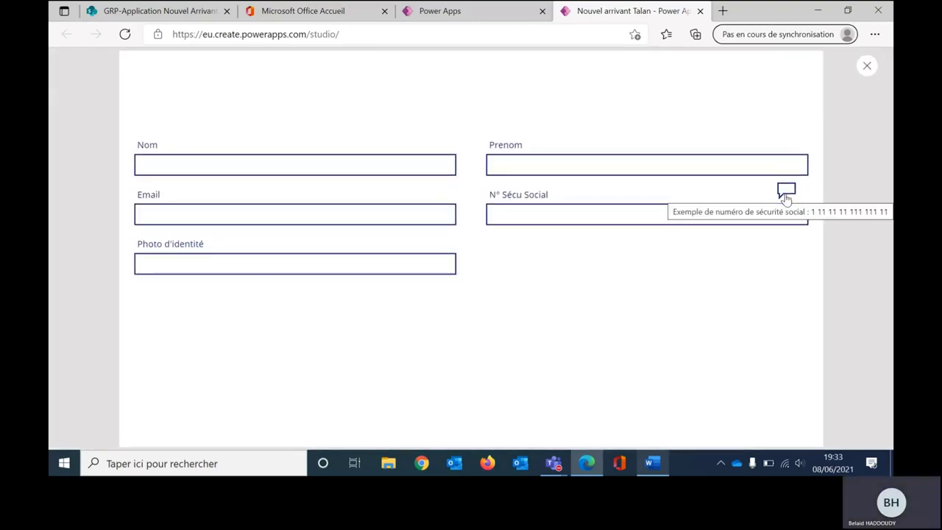
{"action": "left_click", "coordinate": [867, 66]}
{"action": "left_click", "coordinate": [595, 295]}
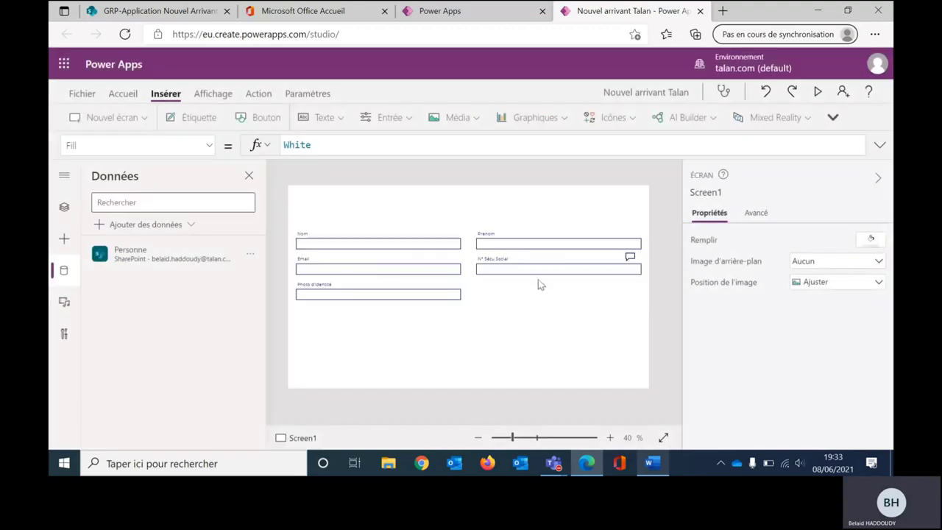
{"action": "left_click", "coordinate": [649, 464]}
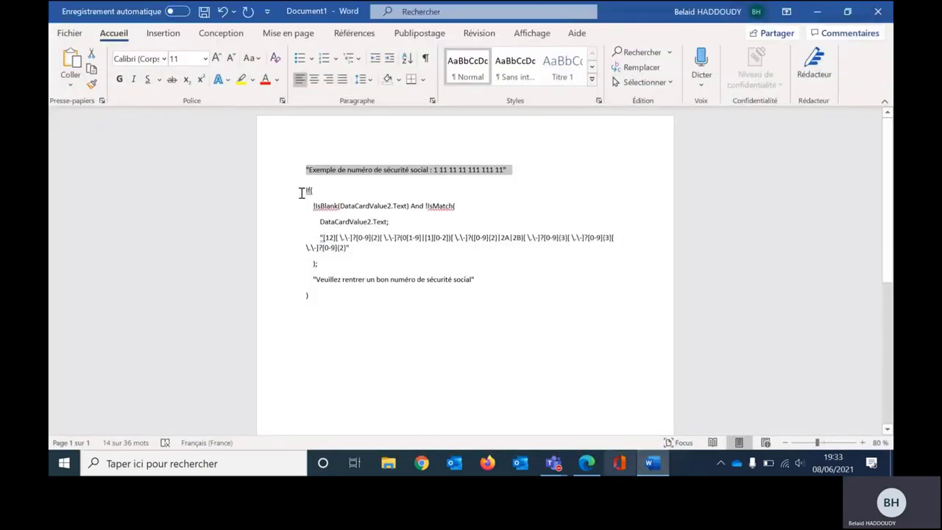
{"action": "left_click_drag", "start_coordinate": [301, 193], "coordinate": [370, 300]}
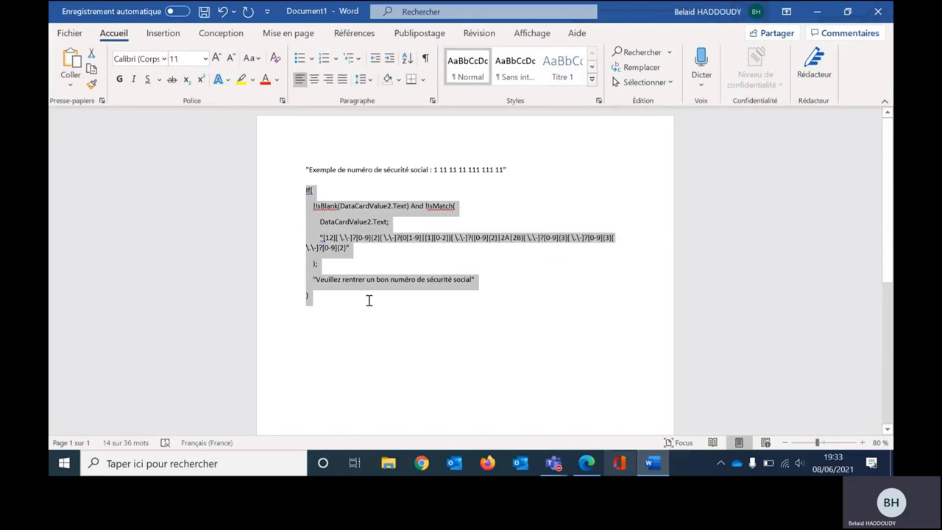
Step: Select the N° Sécu Social error message label in the tree view
{"action": "left_click", "coordinate": [818, 13]}
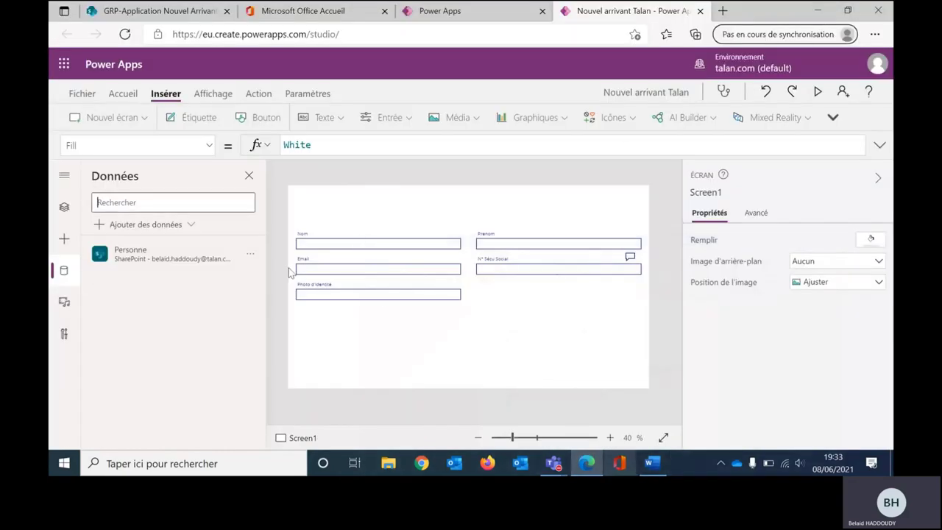
{"action": "left_click", "coordinate": [513, 271]}
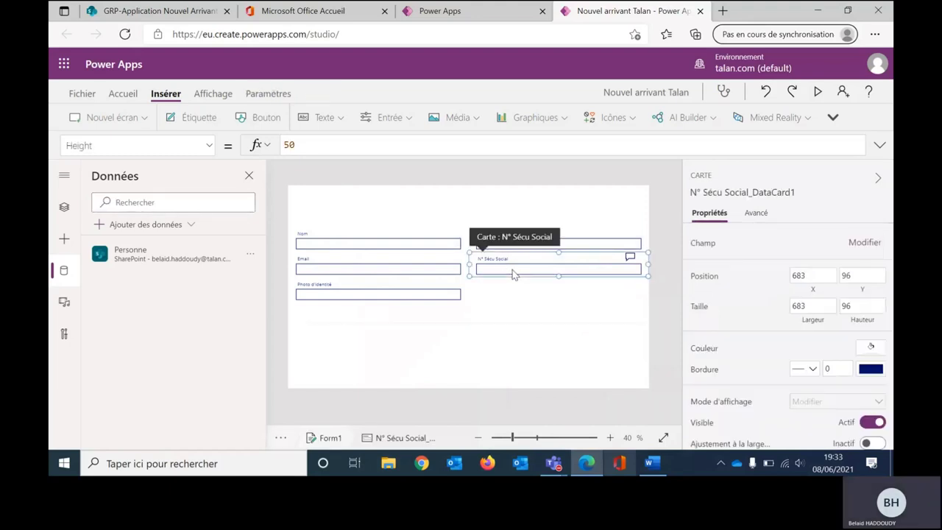
{"action": "left_click", "coordinate": [513, 272]}
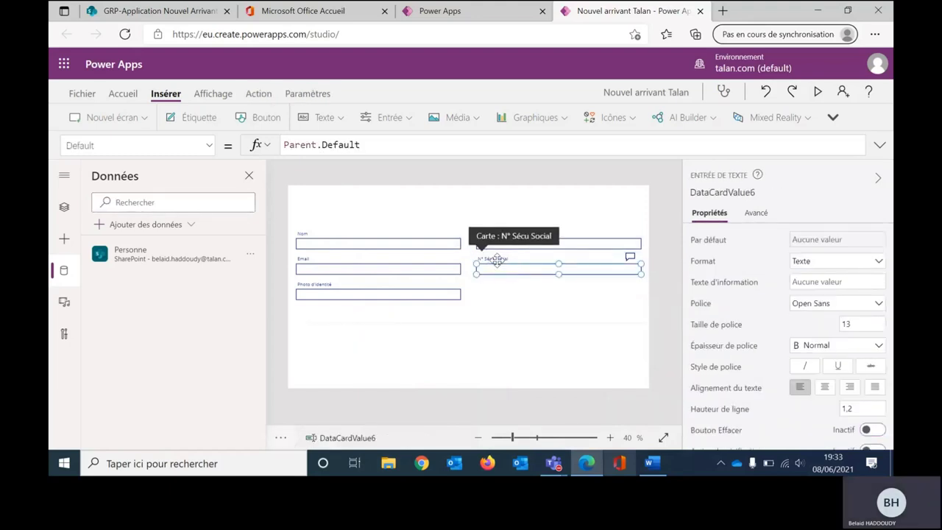
{"action": "left_click", "coordinate": [574, 299]}
{"action": "left_click", "coordinate": [534, 267]}
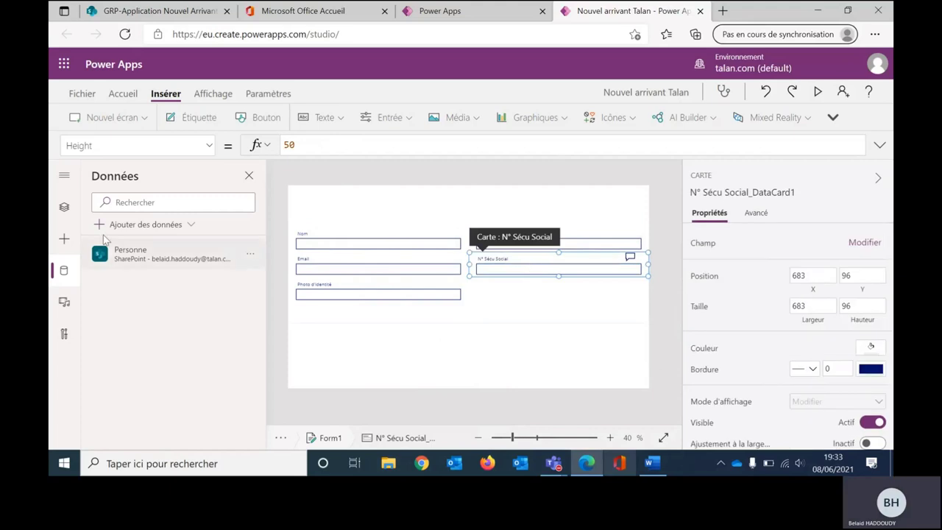
{"action": "left_click", "coordinate": [64, 206]}
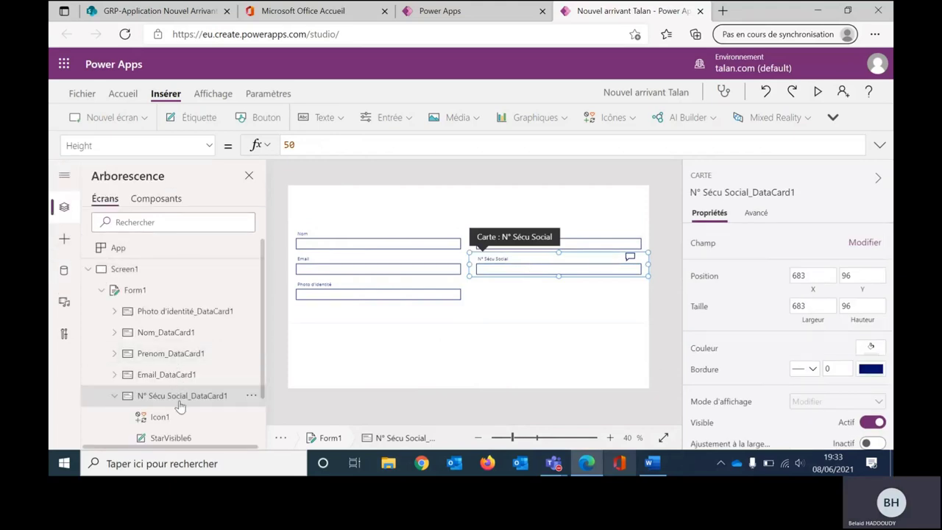
{"action": "scroll", "coordinate": [179, 406], "scroll_direction": "down", "scroll_amount": 1}
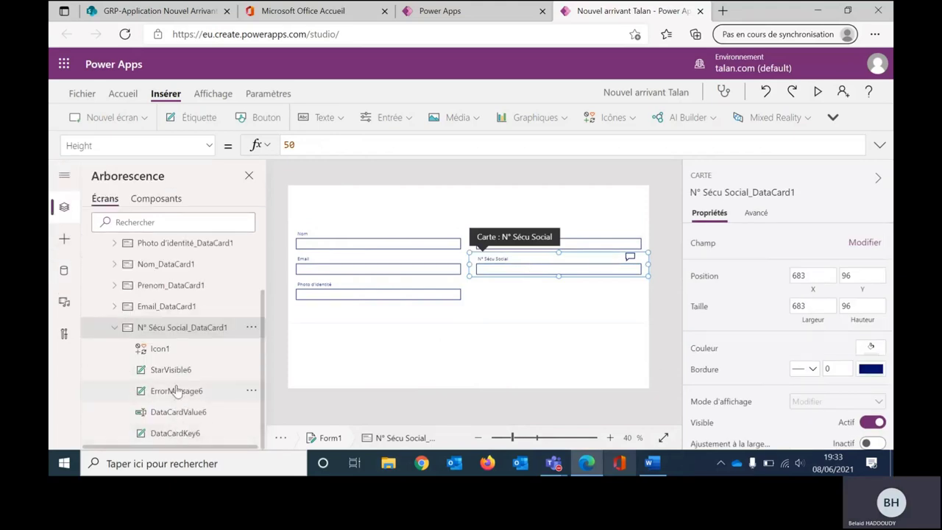
{"action": "left_click", "coordinate": [177, 390]}
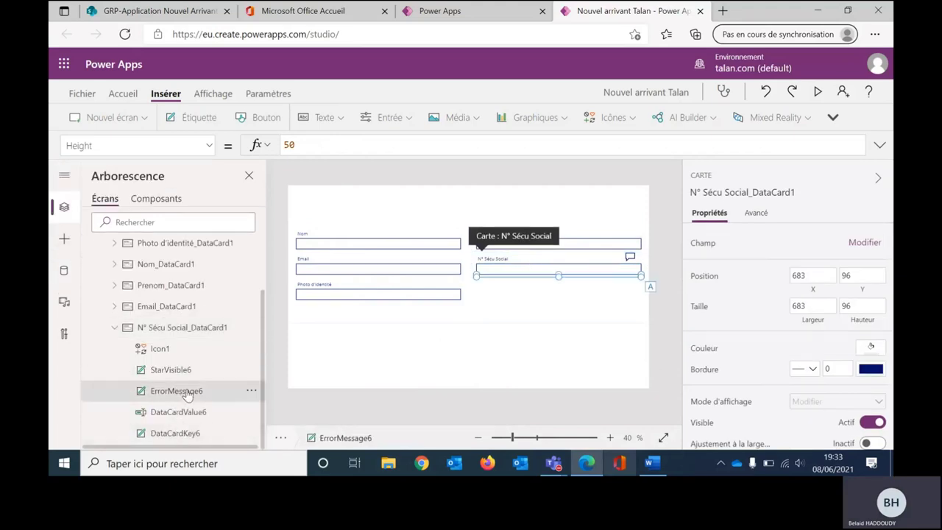
Step: Replace the label's Text with the If/IsMatch formula, changing DataCardValue2 to DataCardValue6
{"action": "left_click", "coordinate": [880, 146]}
{"action": "key", "text": "ctrl+a"}
{"action": "key", "text": "ctrl+v"}
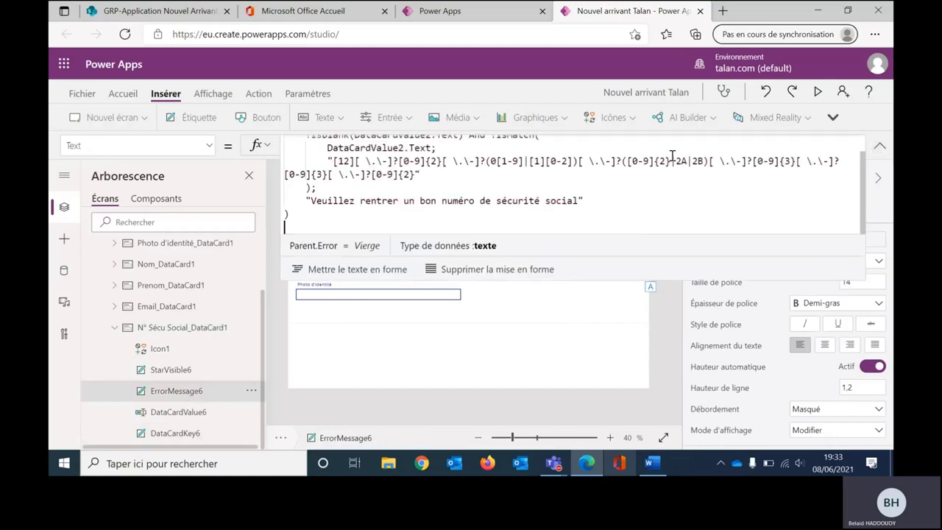
{"action": "scroll", "coordinate": [499, 200], "scroll_direction": "up", "scroll_amount": 1}
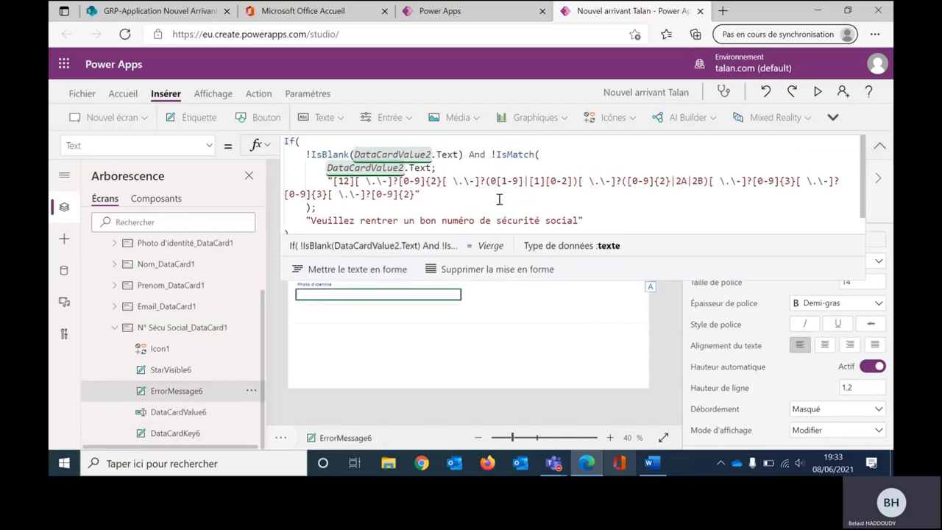
{"action": "left_click", "coordinate": [432, 155]}
{"action": "key", "text": "BackSpace"}
{"action": "type", "text": "6"}
{"action": "left_click", "coordinate": [405, 168]}
{"action": "key", "text": "BackSpace"}
{"action": "type", "text": "6"}
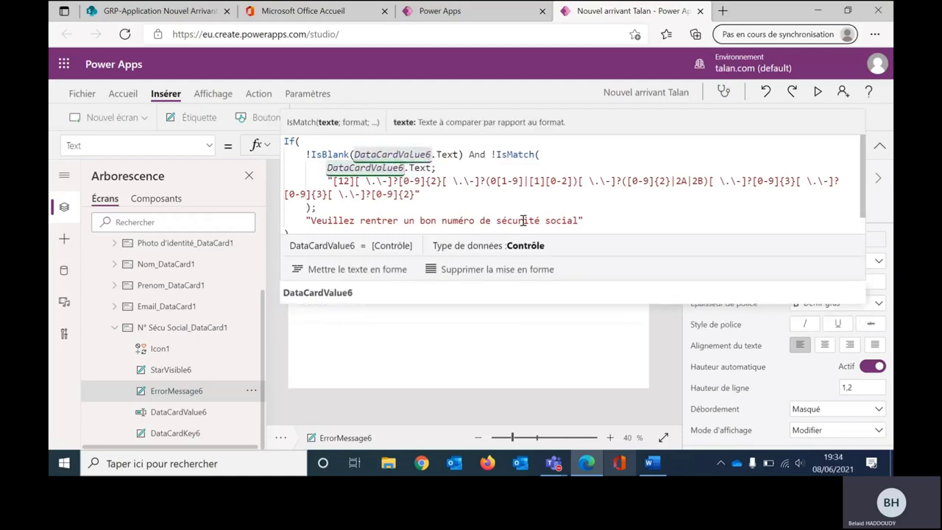
{"action": "left_click_drag", "start_coordinate": [602, 278], "coordinate": [603, 309]}
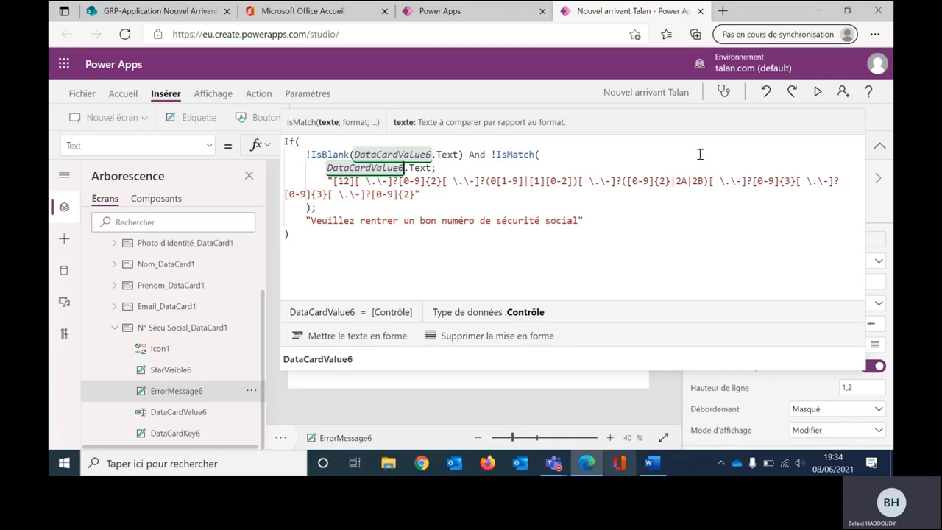
{"action": "left_click", "coordinate": [880, 149]}
Step: Select the example social security number in the Word notes
{"action": "left_click", "coordinate": [651, 465]}
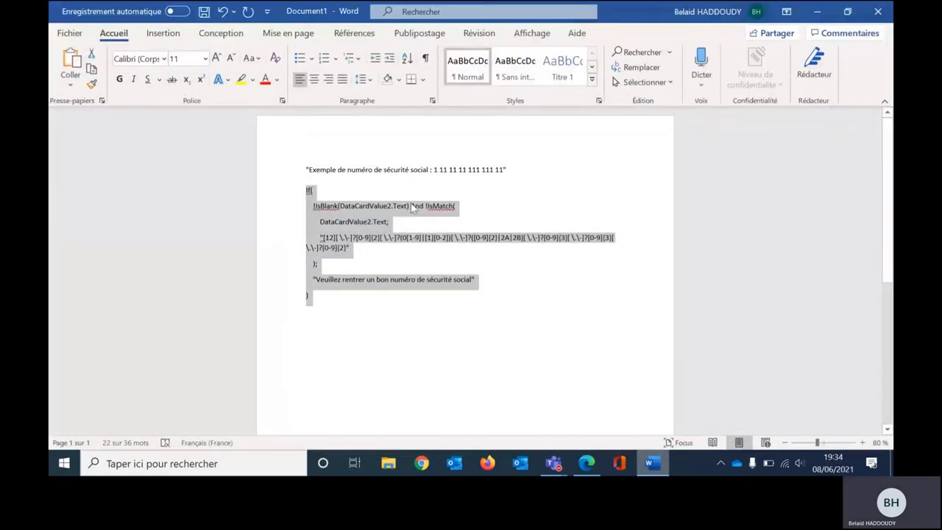
{"action": "left_click", "coordinate": [416, 205]}
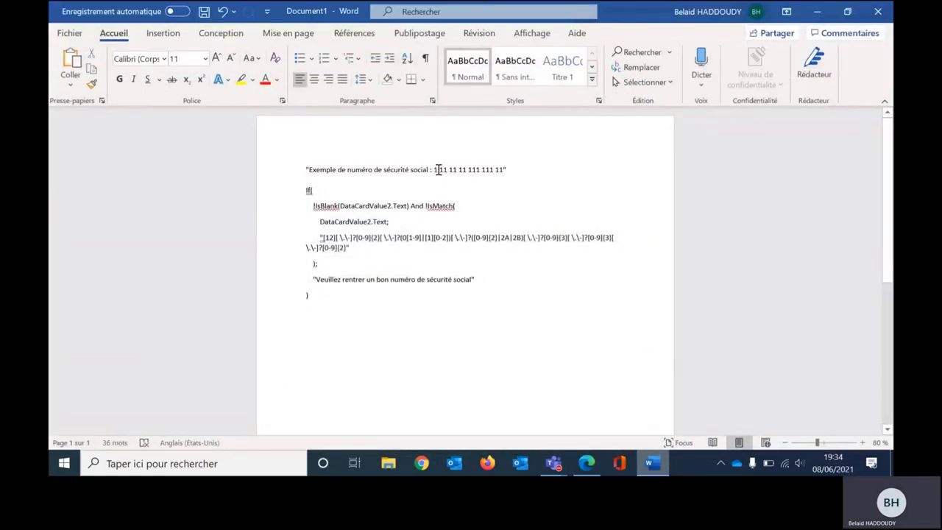
{"action": "left_click_drag", "start_coordinate": [435, 170], "coordinate": [500, 171]}
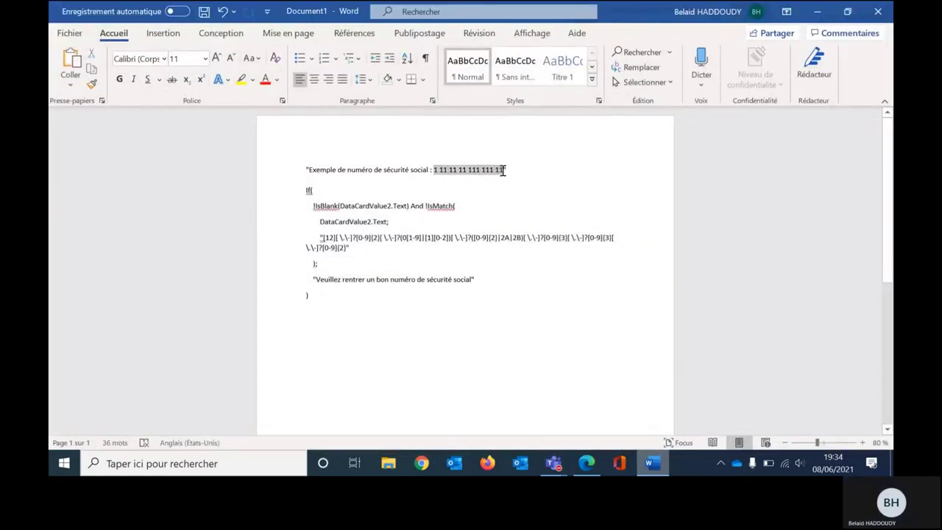
Step: Return to Power Apps, start the preview and focus the N° Sécu Social field
{"action": "left_click", "coordinate": [817, 11]}
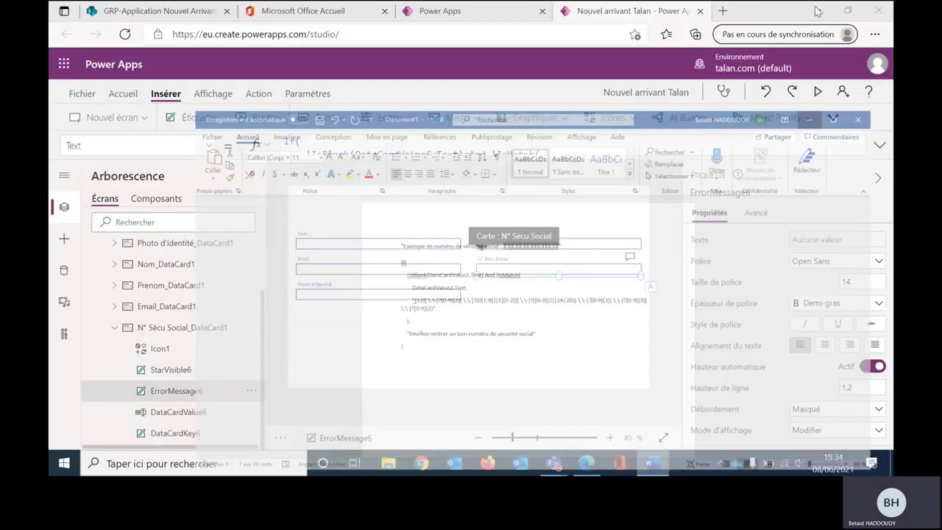
{"action": "left_click", "coordinate": [817, 92]}
{"action": "left_click", "coordinate": [581, 216]}
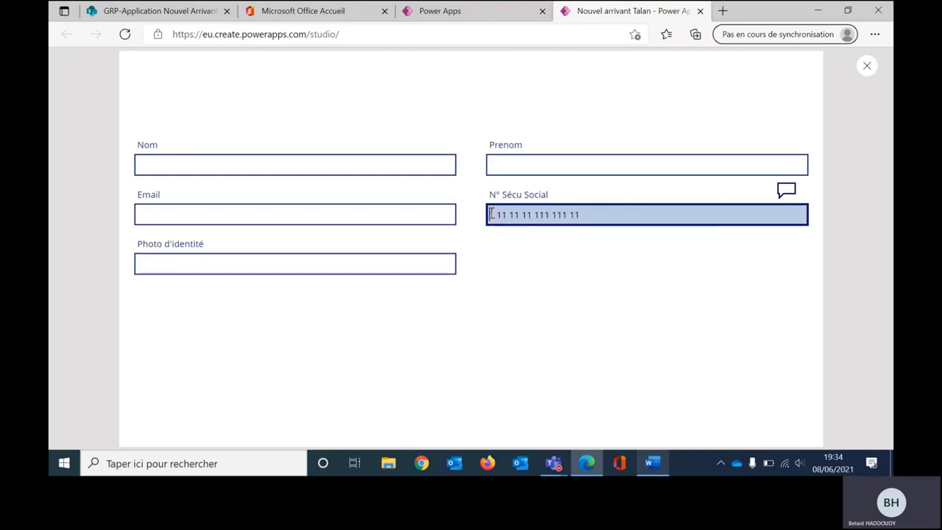
Step: Swap the number's first digit between 2 and 4 to trigger and clear the red warning
{"action": "key", "text": "BackSpace"}
{"action": "type", "text": "2"}
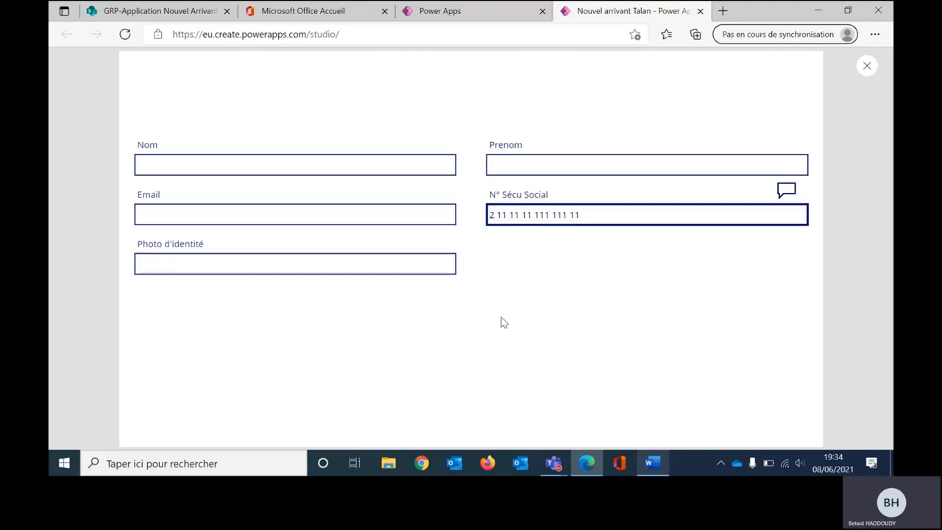
{"action": "key", "text": "BackSpace"}
{"action": "type", "text": "2"}
{"action": "key", "text": "BackSpace"}
{"action": "type", "text": "4"}
{"action": "key", "text": "BackSpace"}
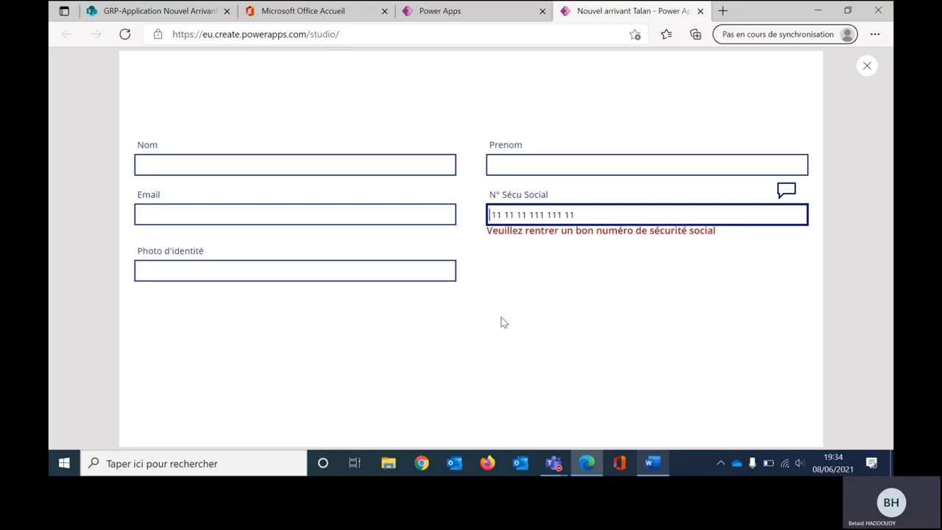
{"action": "type", "text": "2"}
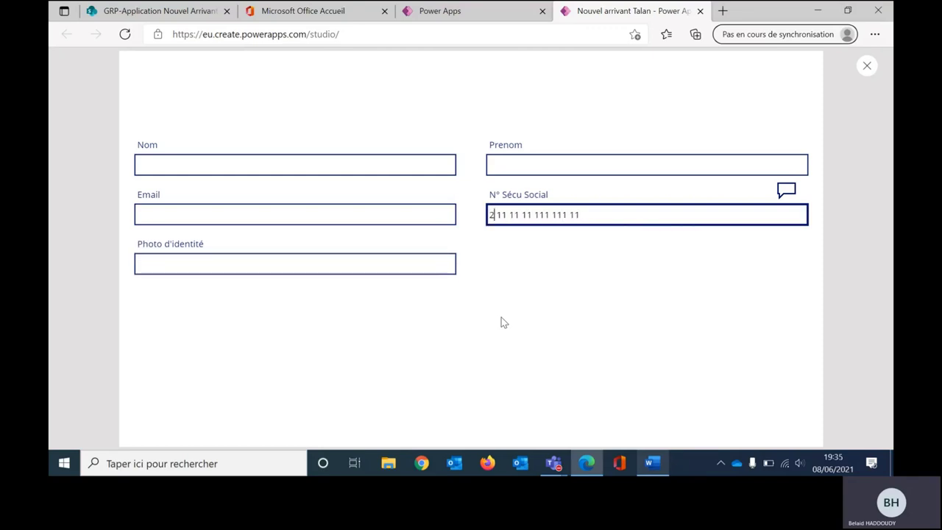
Step: Close the preview, dismiss the tip, and shrink Form1's height slightly
{"action": "left_click", "coordinate": [867, 67]}
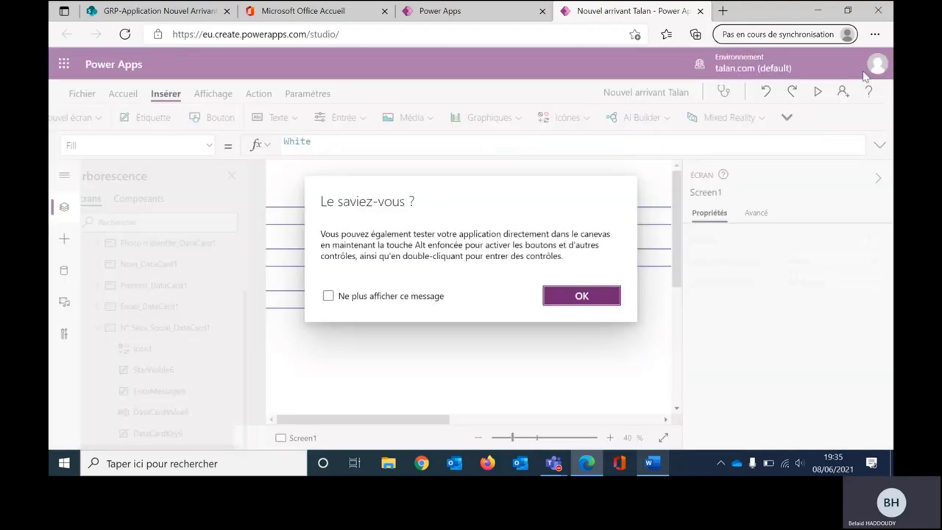
{"action": "left_click", "coordinate": [581, 294]}
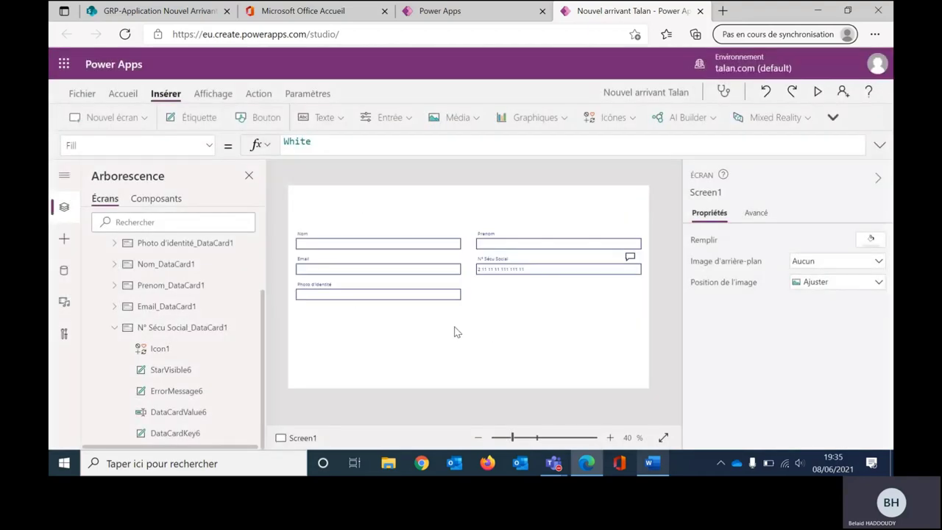
{"action": "left_click", "coordinate": [486, 310]}
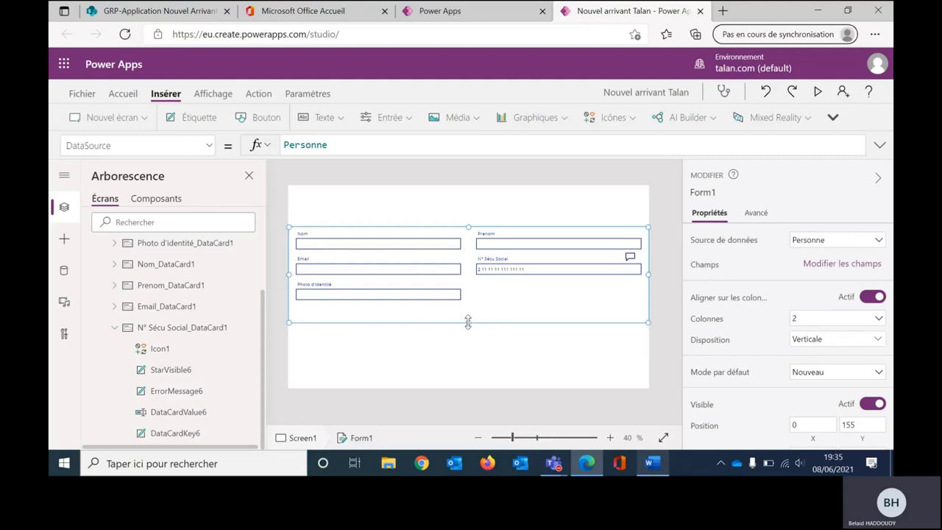
{"action": "left_click_drag", "start_coordinate": [468, 322], "coordinate": [468, 350]}
Step: Insert a Caméra control from Média and move Camera1 to the lower right
{"action": "left_click", "coordinate": [455, 122]}
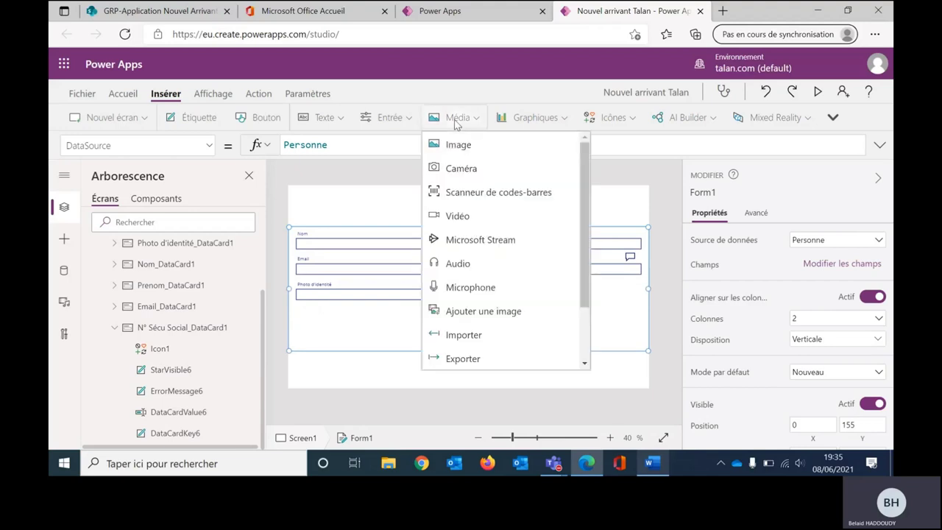
{"action": "left_click", "coordinate": [454, 167]}
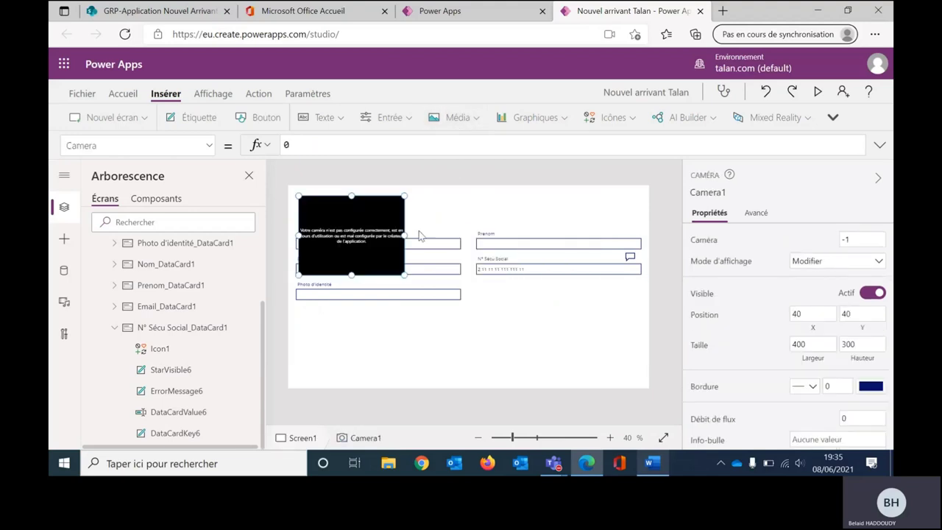
{"action": "left_click_drag", "start_coordinate": [385, 228], "coordinate": [610, 322]}
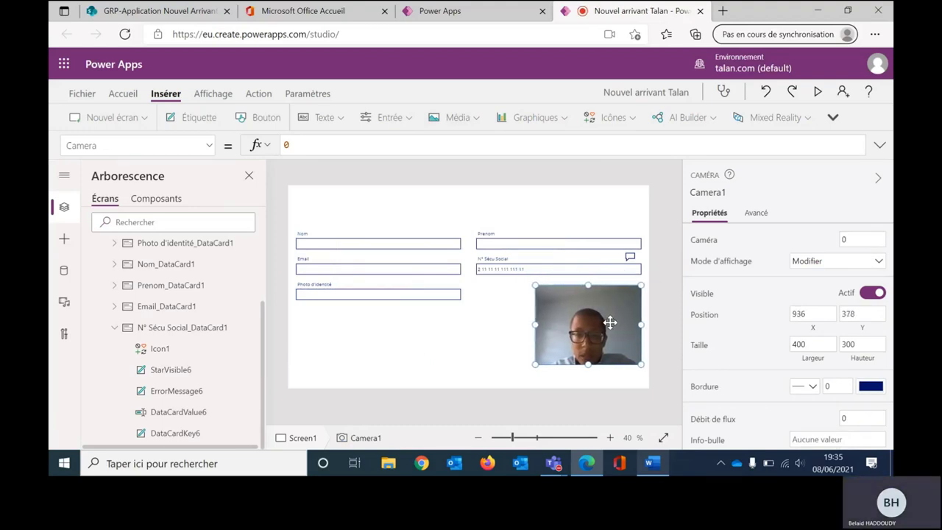
Step: Set the Photo d'identité text input's Default to camera1.Photo
{"action": "left_click", "coordinate": [442, 301]}
{"action": "left_click", "coordinate": [431, 293]}
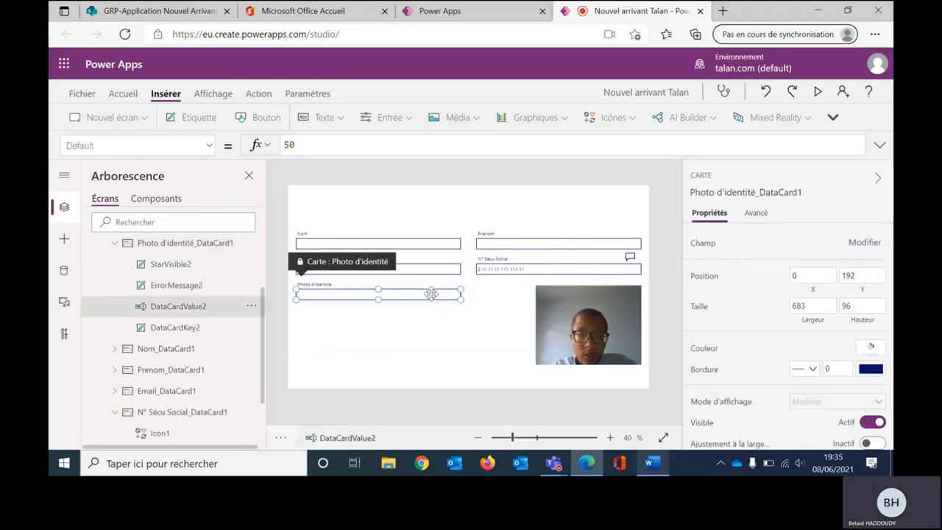
{"action": "left_click", "coordinate": [764, 215]}
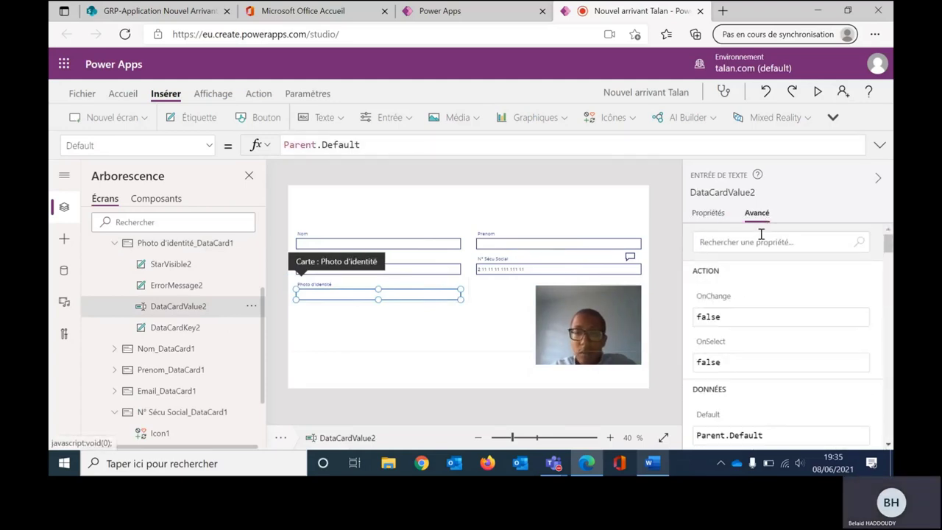
{"action": "left_click", "coordinate": [538, 146]}
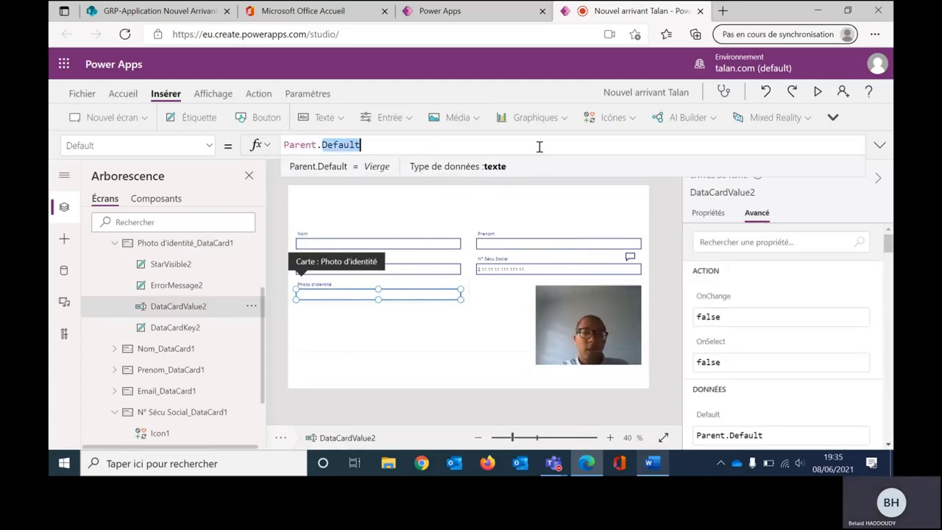
{"action": "key", "text": "ctrl+a"}
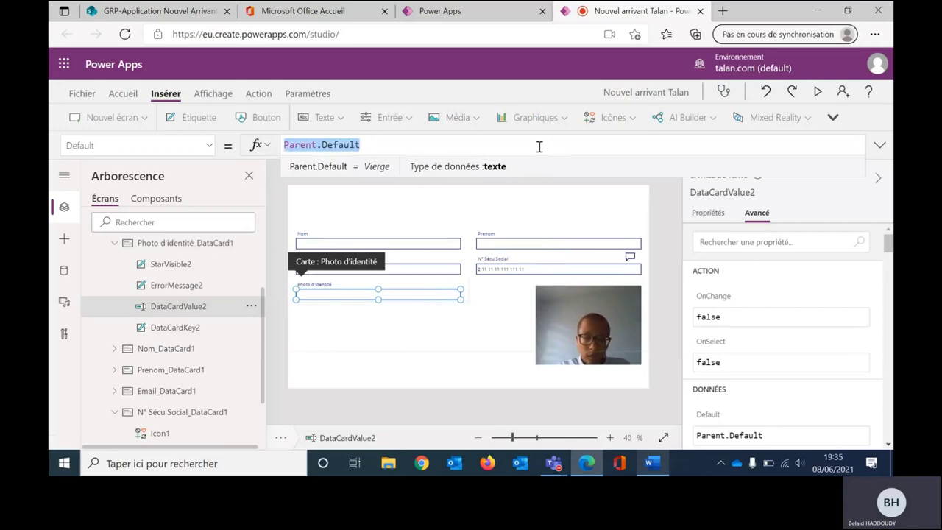
{"action": "type", "text": "camera"}
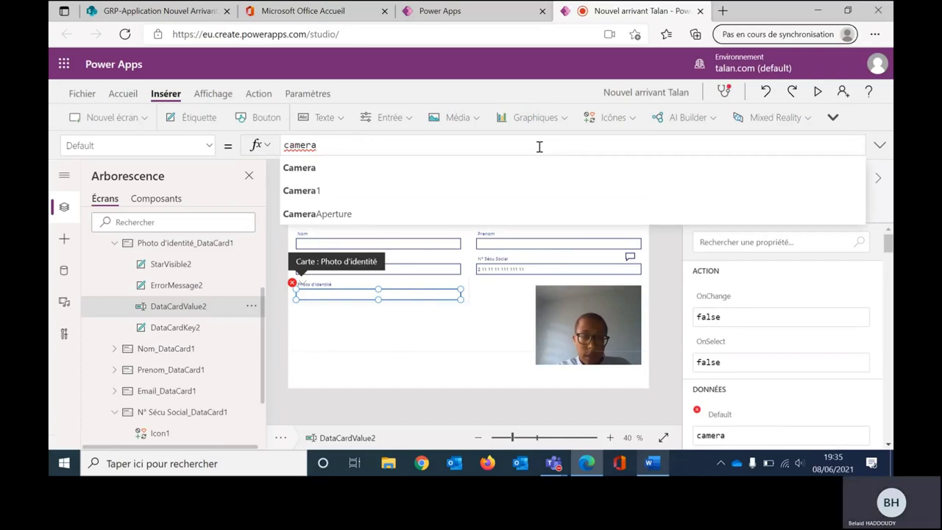
{"action": "type", "text": "1."}
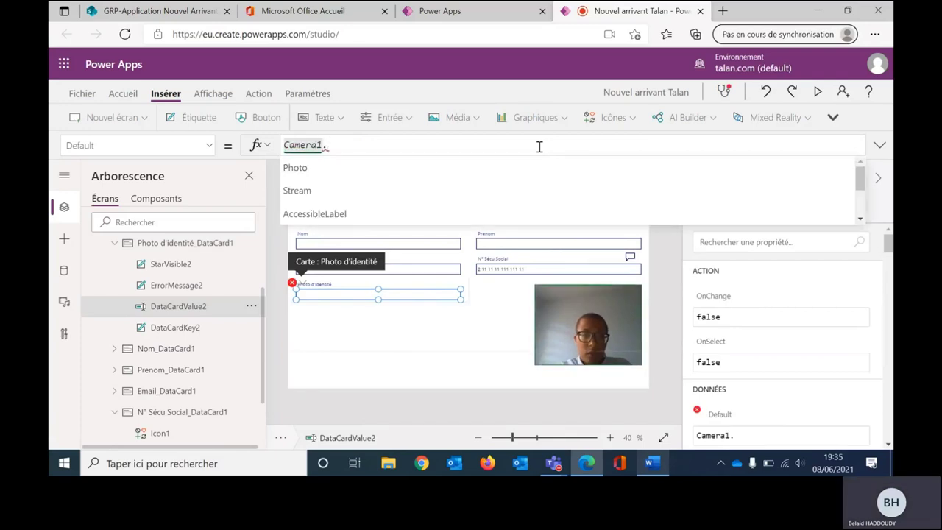
{"action": "type", "text": "Photo"}
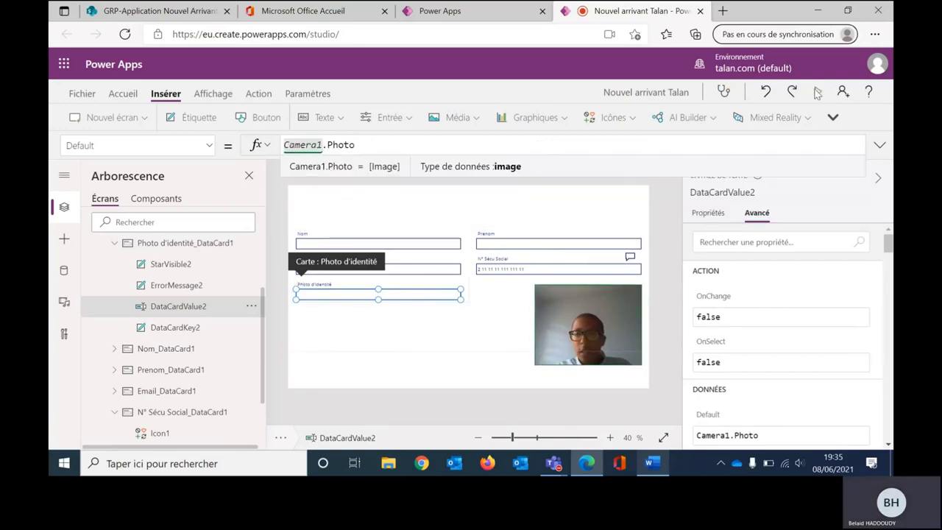
Step: Preview the app, capture a camera photo and check the field fills with image data
{"action": "left_click", "coordinate": [817, 92]}
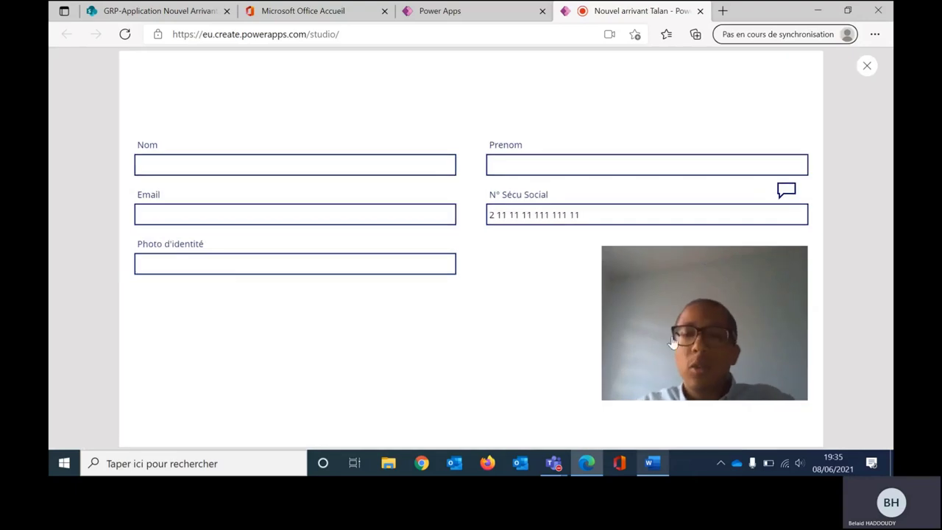
{"action": "left_click", "coordinate": [696, 304]}
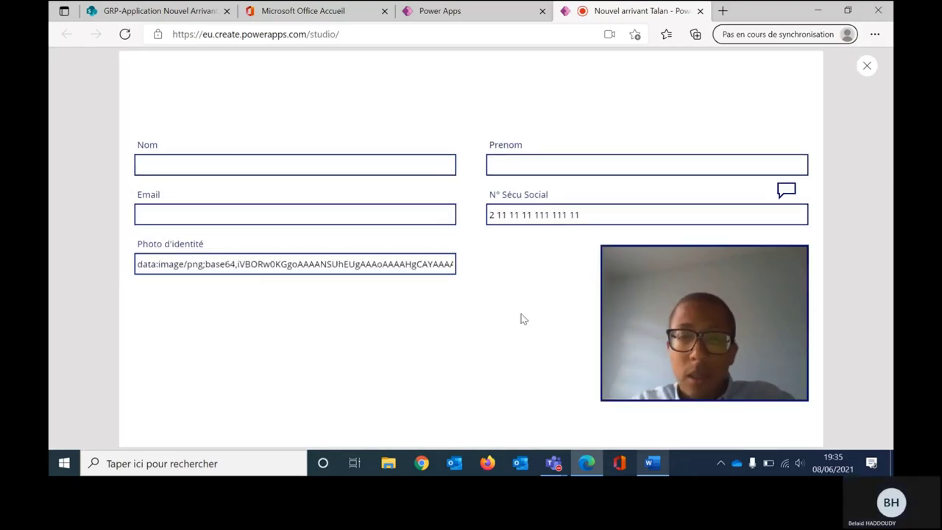
{"action": "triple_click", "coordinate": [373, 263]}
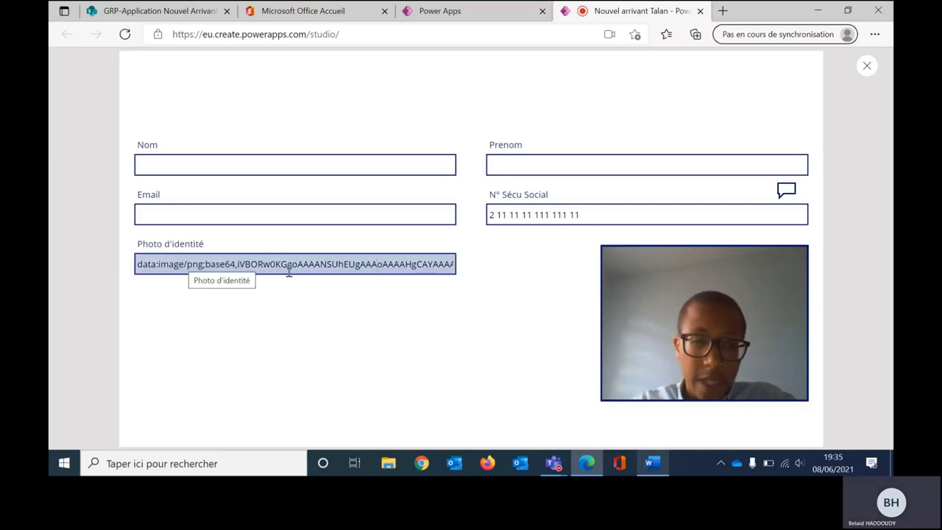
Step: Leave the preview and set the photo text input's Visible property to false
{"action": "left_click", "coordinate": [866, 65]}
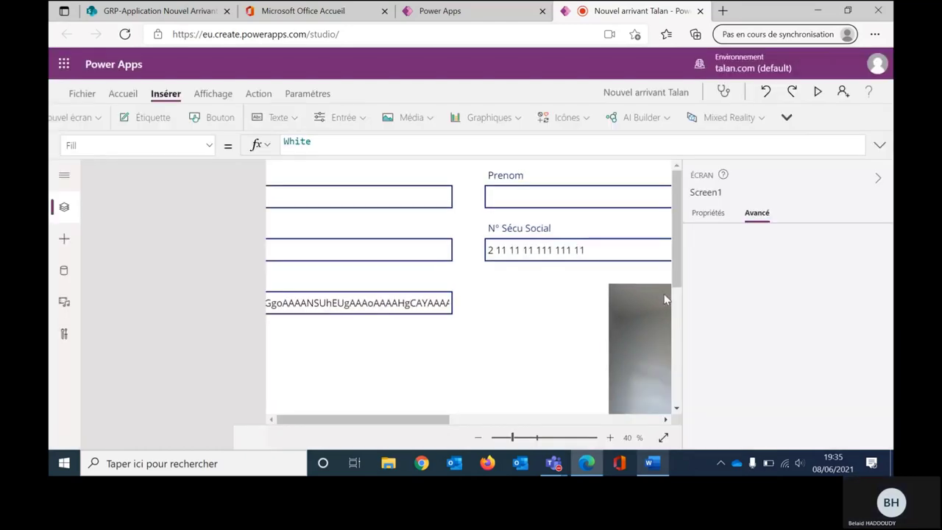
{"action": "left_click", "coordinate": [580, 295]}
{"action": "left_click", "coordinate": [436, 296]}
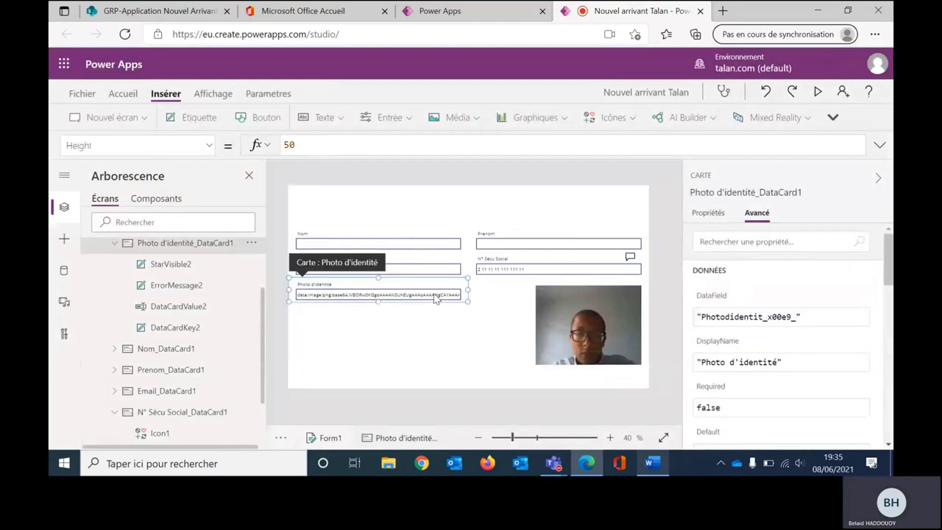
{"action": "left_click", "coordinate": [435, 294]}
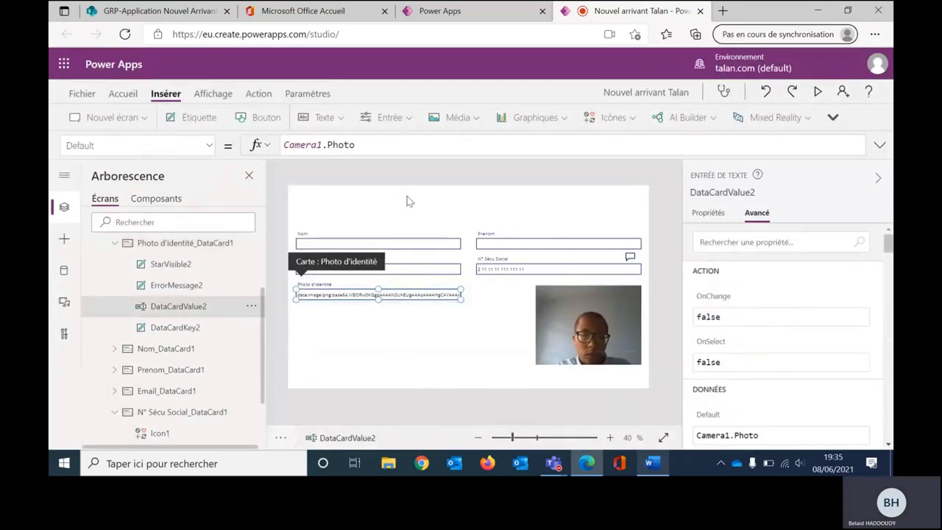
{"action": "left_click", "coordinate": [180, 147]}
{"action": "type", "text": "Visible"}
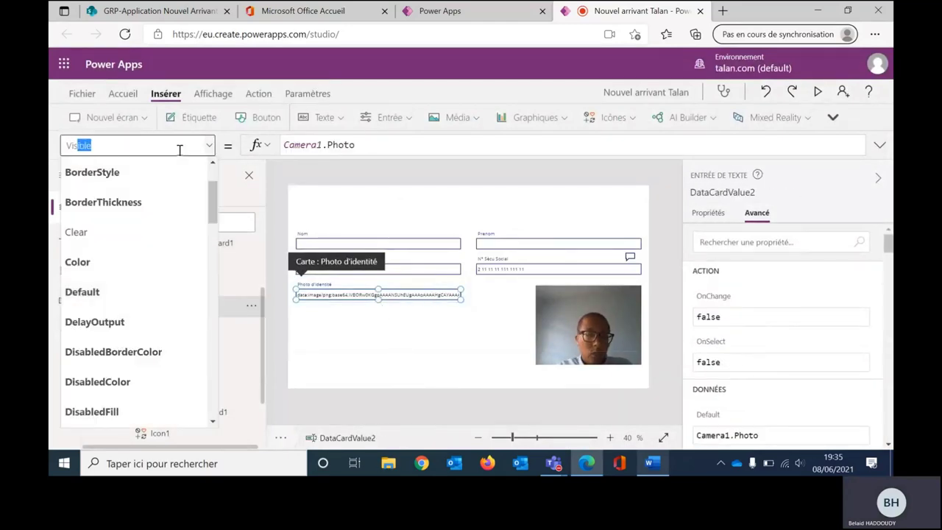
{"action": "left_click", "coordinate": [344, 139]}
{"action": "key", "text": "ctrl+a"}
{"action": "type", "text": "fals"}
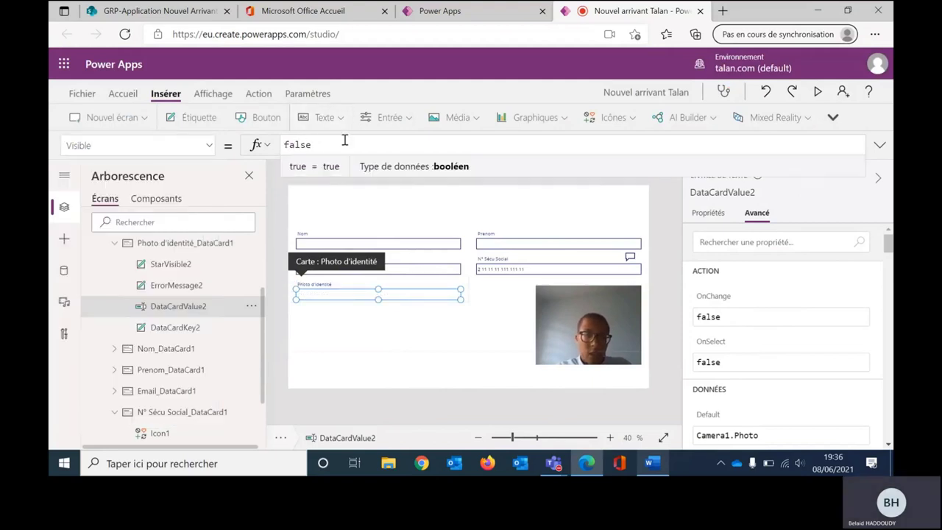
Step: Make the Photo d'identité card taller
{"action": "left_click", "coordinate": [377, 297]}
{"action": "left_click", "coordinate": [375, 299]}
{"action": "left_click_drag", "start_coordinate": [376, 301], "coordinate": [378, 338]}
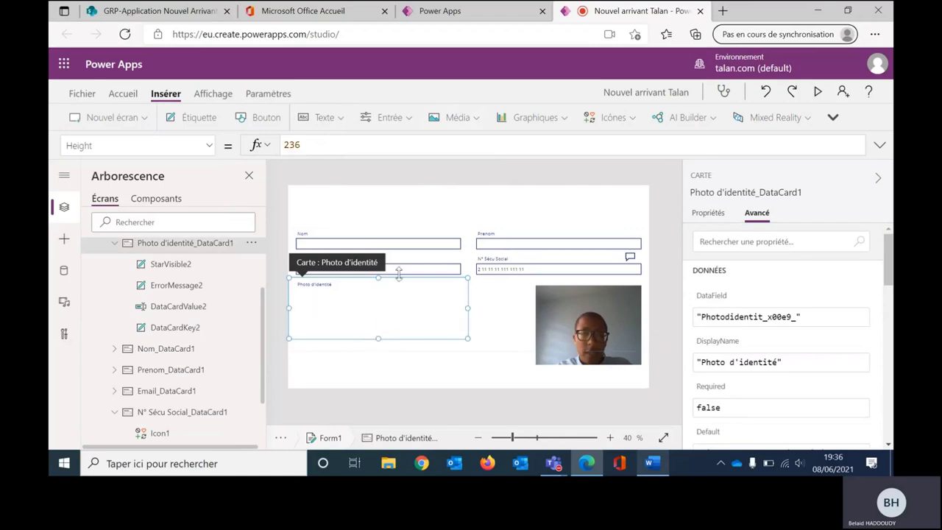
Step: Insert an Image into the card, enlarge it, set its Image to camera1.photo, and preview
{"action": "left_click", "coordinate": [462, 118]}
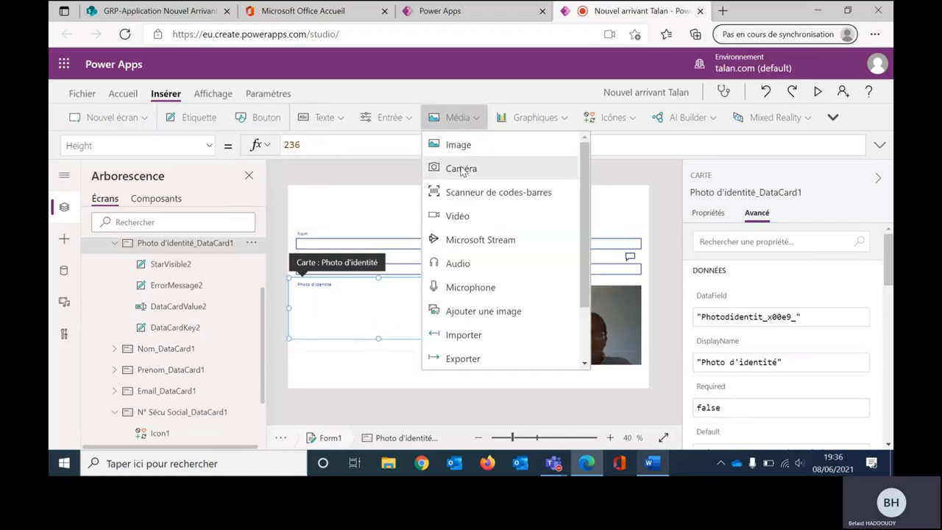
{"action": "left_click", "coordinate": [457, 147]}
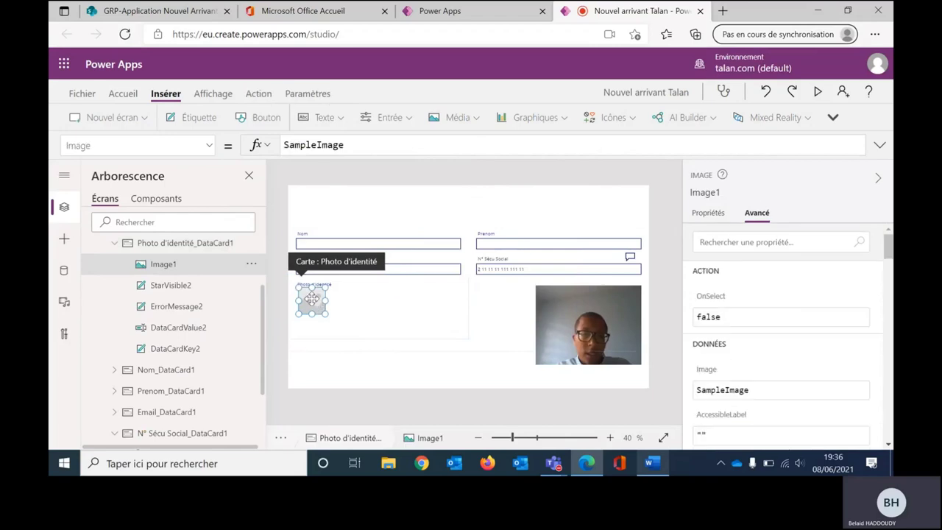
{"action": "left_click_drag", "start_coordinate": [349, 316], "coordinate": [397, 333]}
{"action": "double_click", "coordinate": [343, 145]}
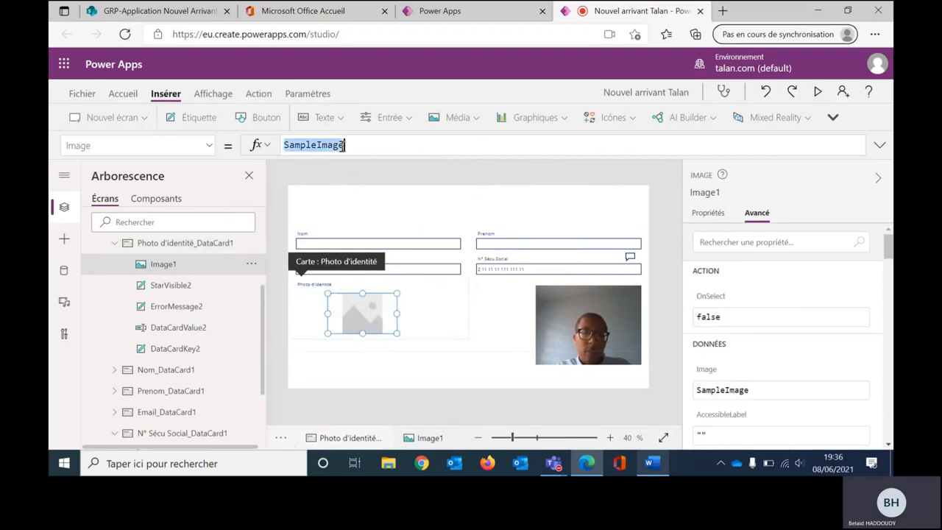
{"action": "type", "text": "came"}
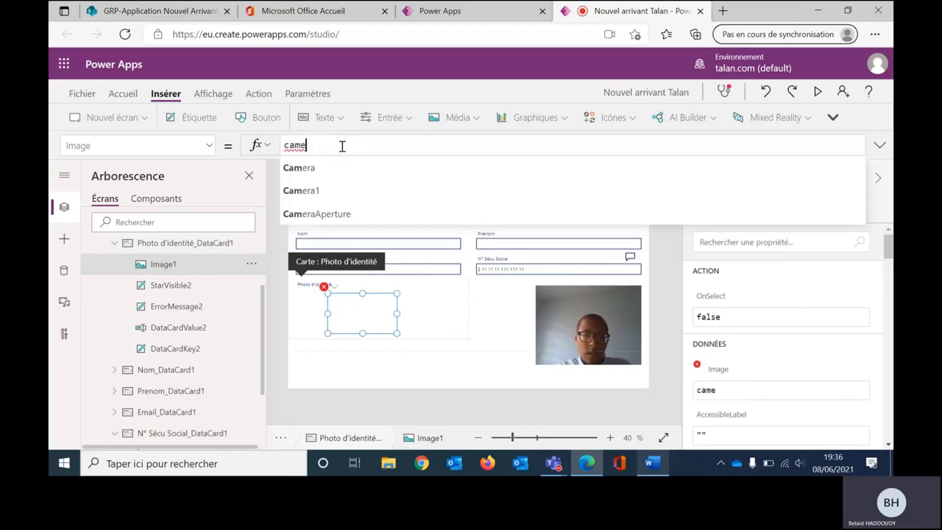
{"action": "type", "text": "ra1."}
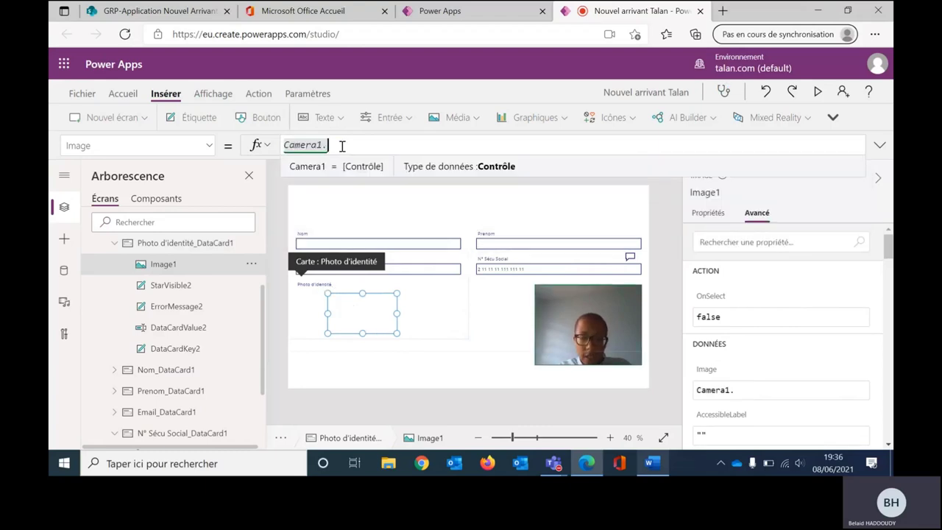
{"action": "type", "text": "photo"}
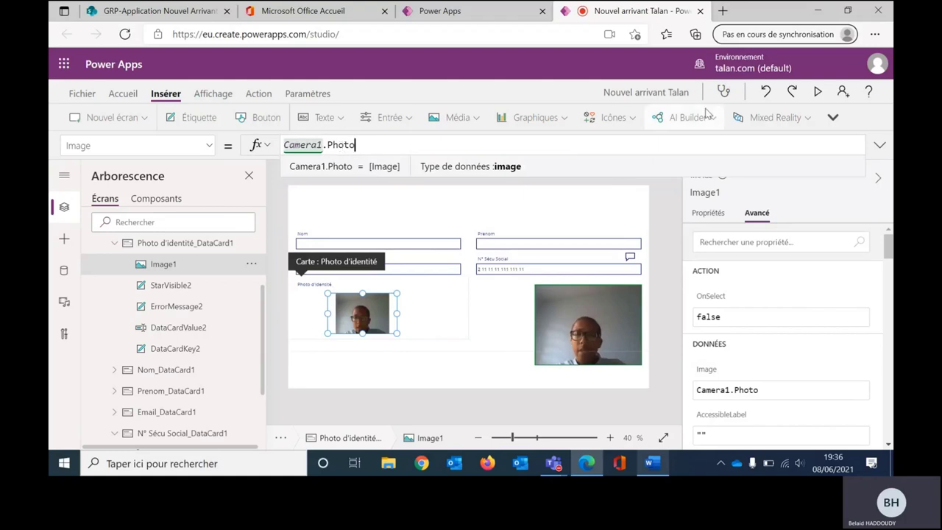
{"action": "left_click", "coordinate": [818, 92]}
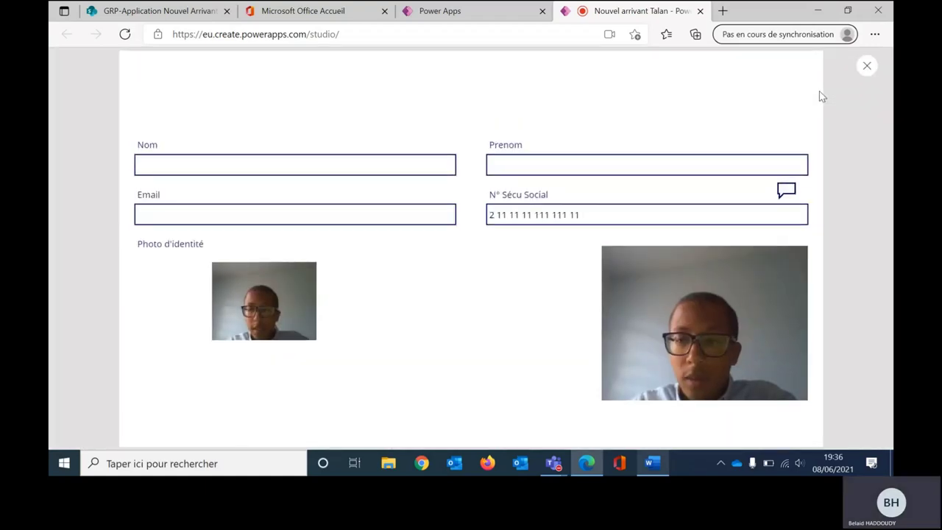
Step: Capture two camera photos to check the image, then close the preview and dismiss the tip
{"action": "left_click", "coordinate": [771, 305]}
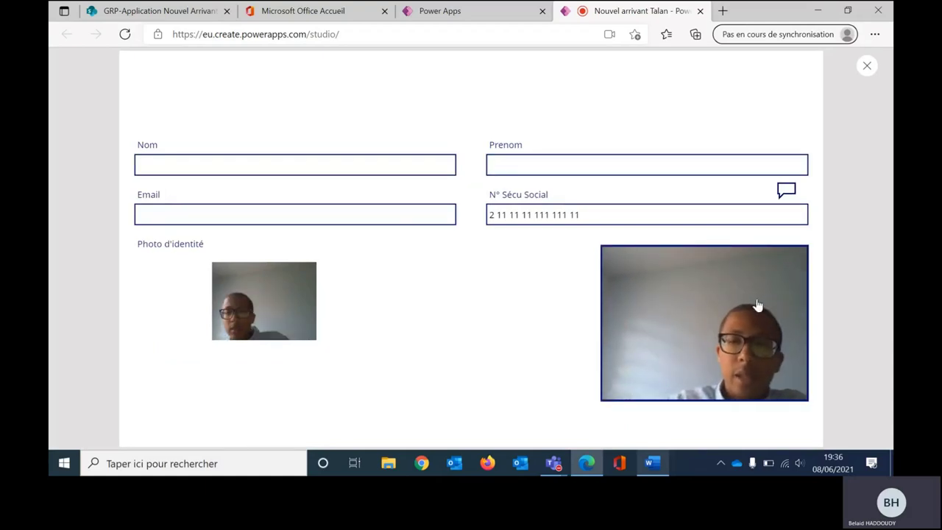
{"action": "left_click", "coordinate": [697, 296]}
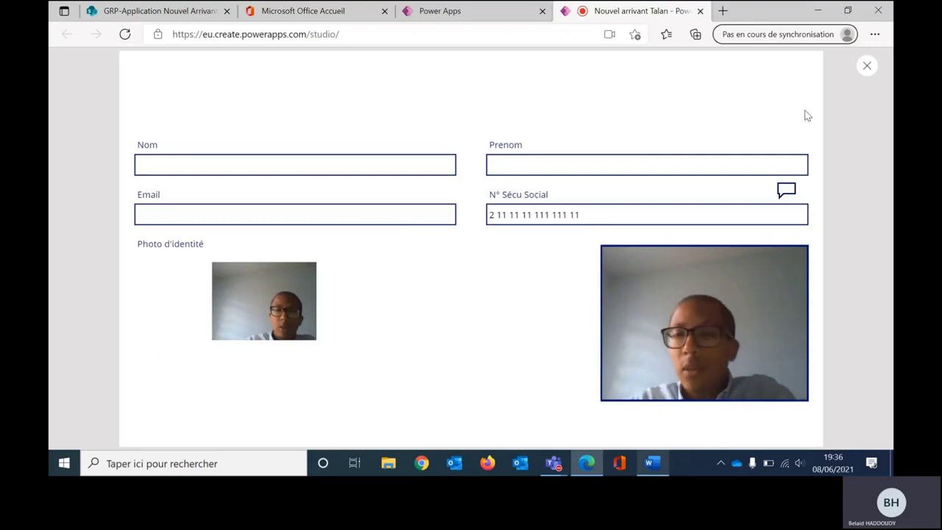
{"action": "left_click", "coordinate": [866, 71]}
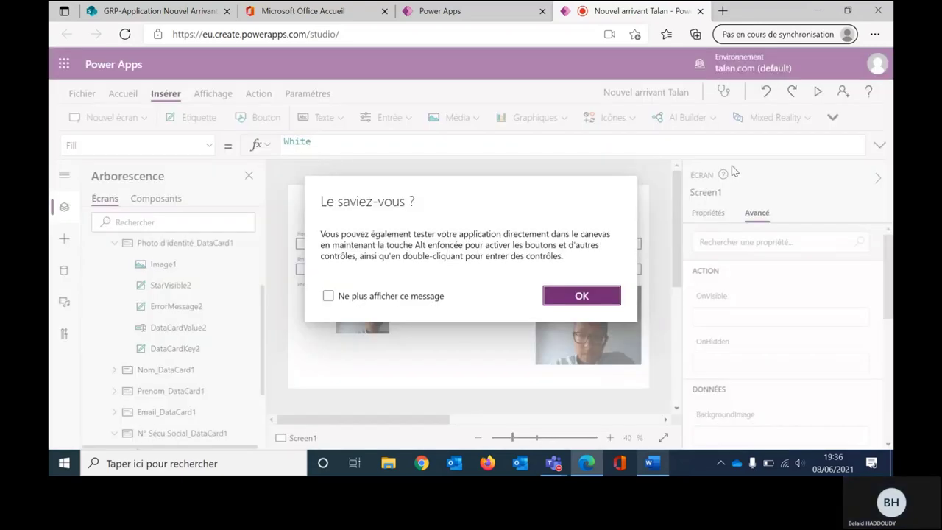
{"action": "left_click", "coordinate": [577, 294]}
Step: Shorten Form1 slightly and add a button at the bottom centre below it
{"action": "left_click", "coordinate": [451, 322]}
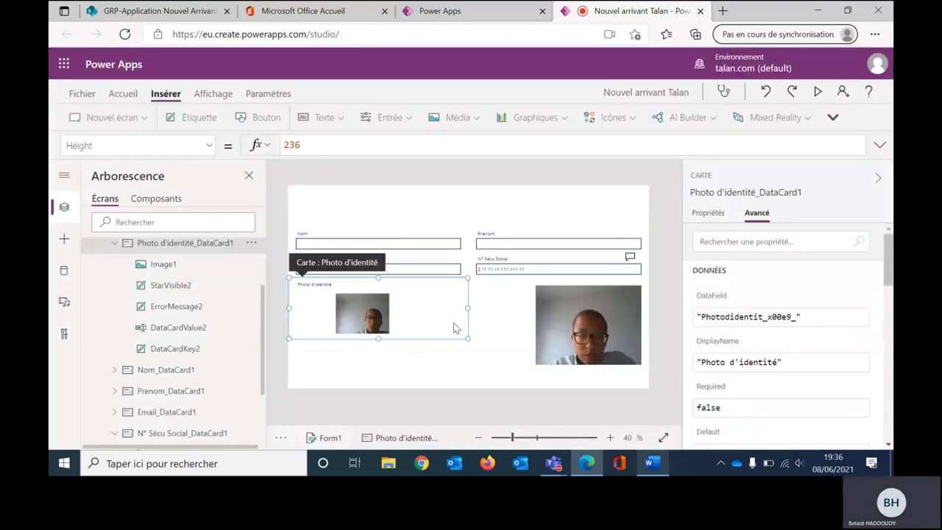
{"action": "left_click", "coordinate": [472, 342]}
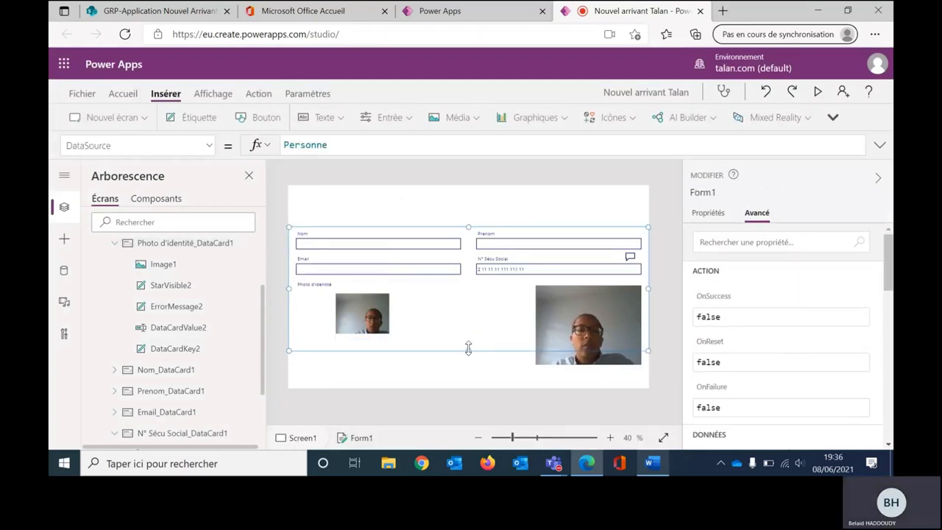
{"action": "left_click_drag", "start_coordinate": [470, 352], "coordinate": [468, 343]}
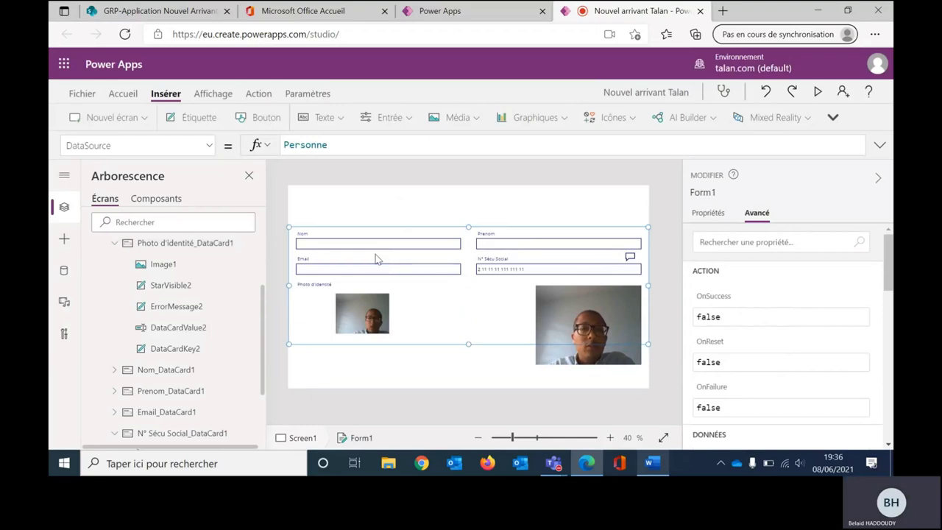
{"action": "left_click", "coordinate": [270, 126]}
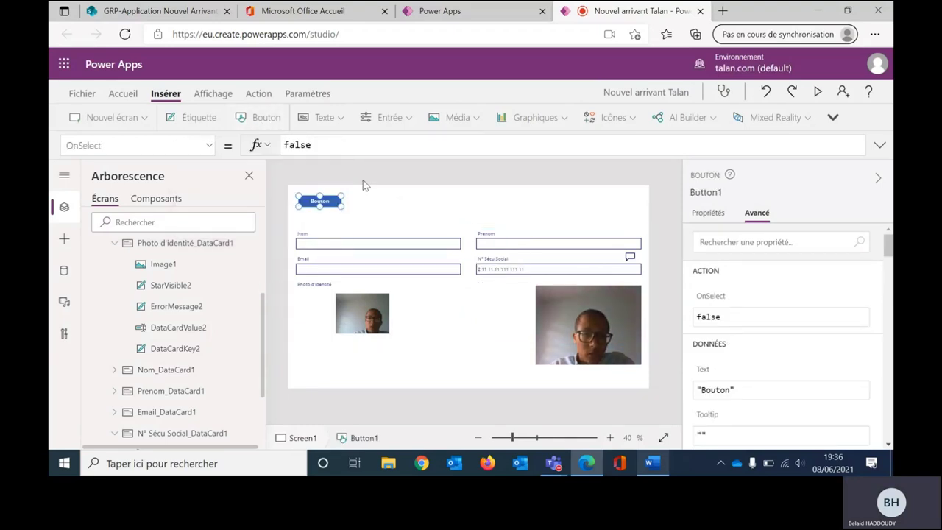
{"action": "left_click_drag", "start_coordinate": [322, 203], "coordinate": [468, 377]}
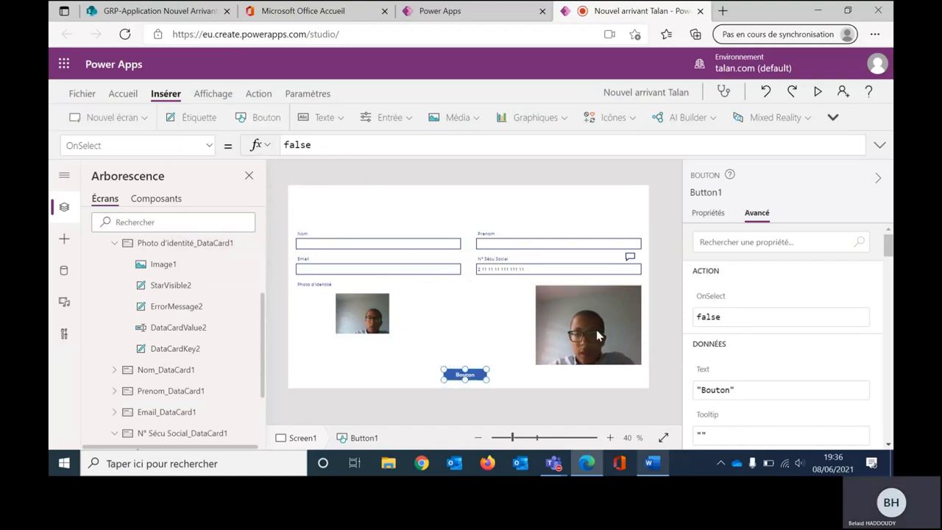
Step: Label the button 'Enregistrer le nouvel arrivant' and resize it so the label fits
{"action": "left_click", "coordinate": [718, 214]}
{"action": "double_click", "coordinate": [804, 240]}
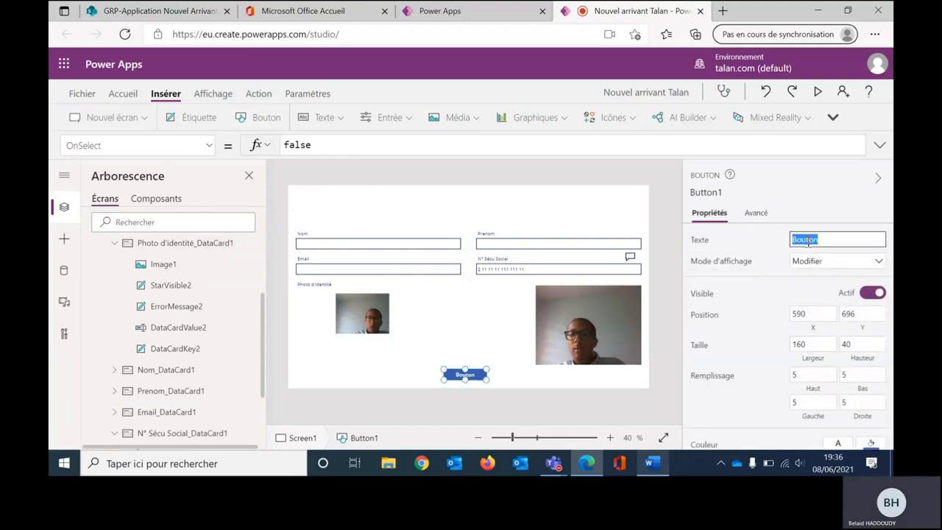
{"action": "type", "text": "Enregiste"}
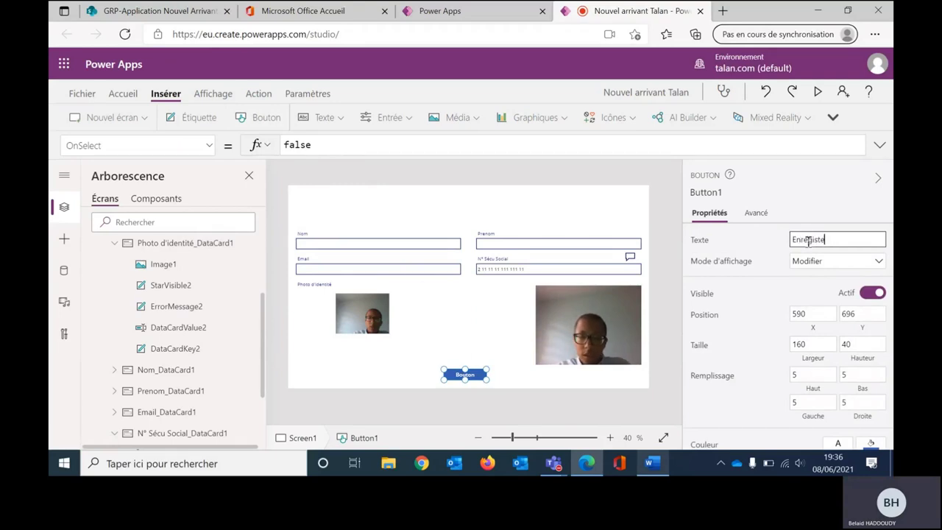
{"action": "type", "text": "re"}
{"action": "key", "text": "BackSpace"}
{"action": "key", "text": "BackSpace"}
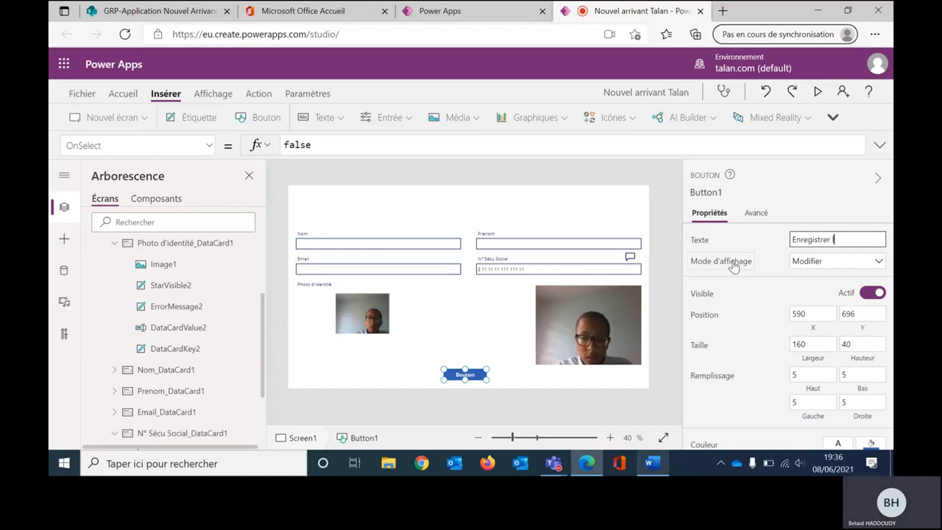
{"action": "key", "text": "BackSpace"}
{"action": "key", "text": "BackSpace"}
{"action": "key", "text": "BackSpace"}
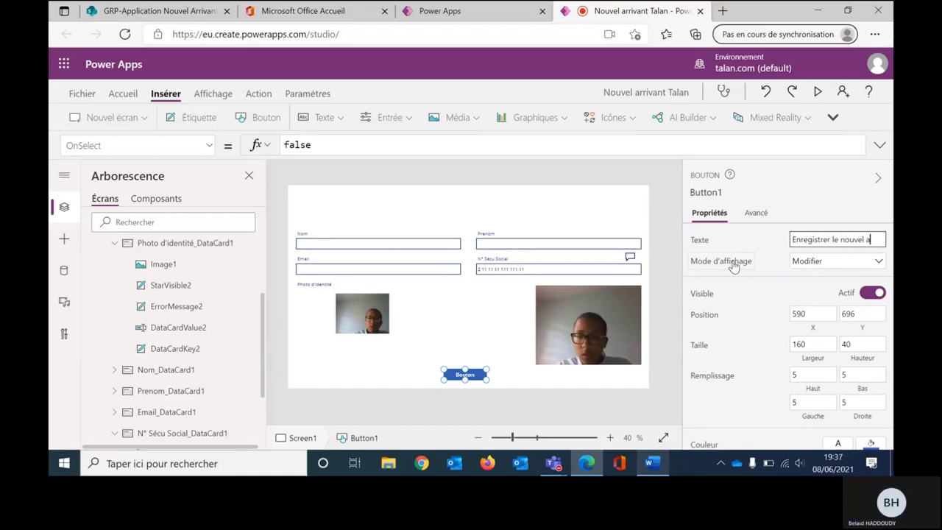
{"action": "type", "text": "rrivant"}
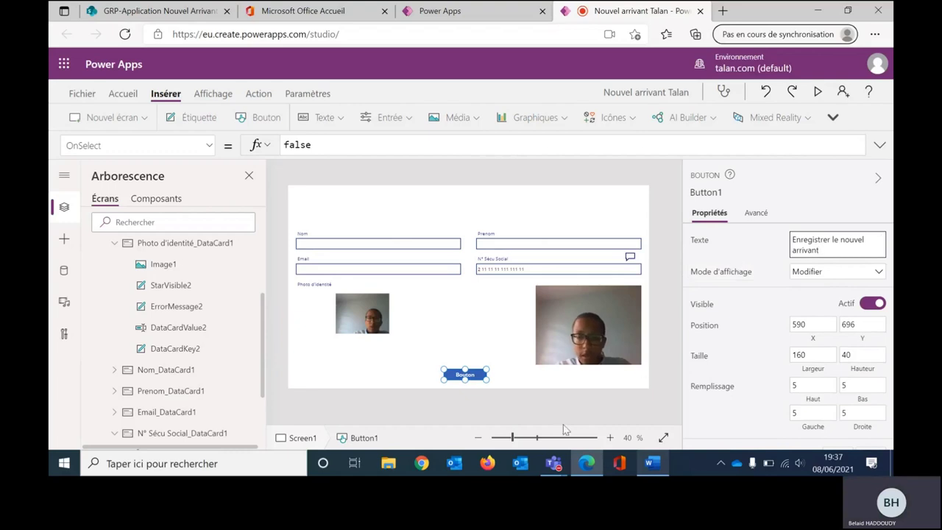
{"action": "left_click", "coordinate": [507, 380]}
{"action": "left_click", "coordinate": [482, 377]}
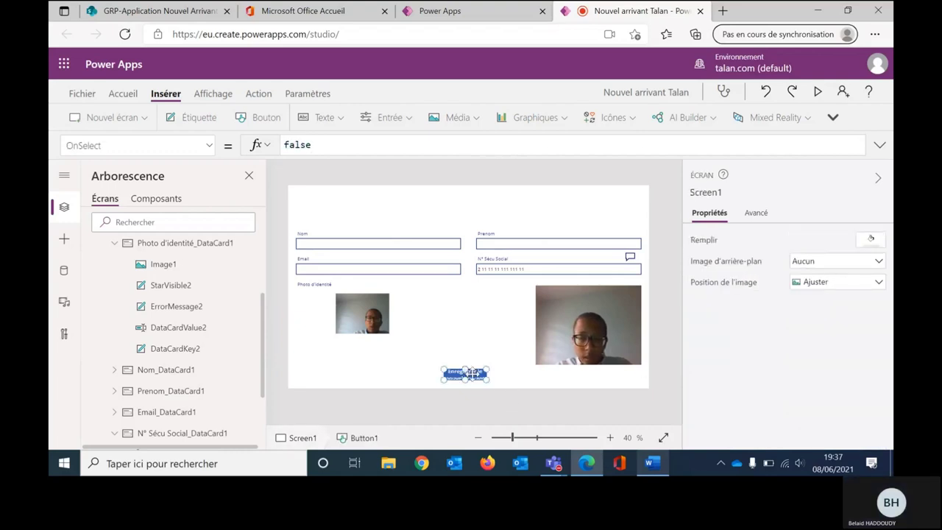
{"action": "left_click_drag", "start_coordinate": [491, 381], "coordinate": [481, 372]}
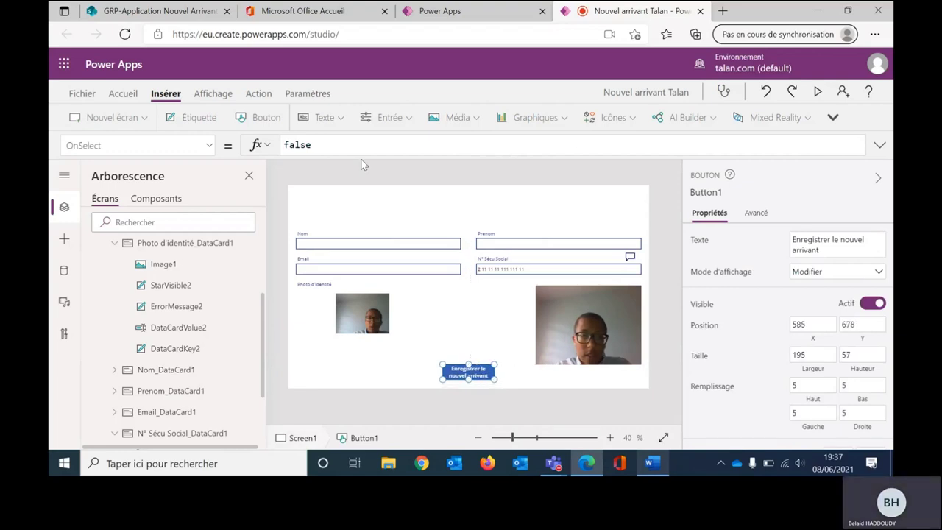
Step: Replace Button1's OnSelect value with the SubmitForm function and check Form1's Personne source
{"action": "double_click", "coordinate": [310, 144]}
{"action": "type", "text": "submi"}
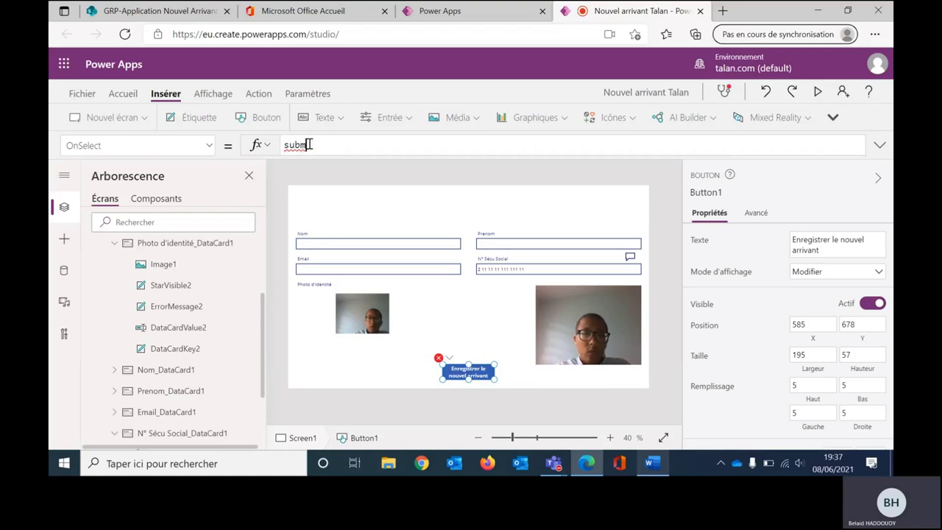
{"action": "left_click", "coordinate": [314, 167]}
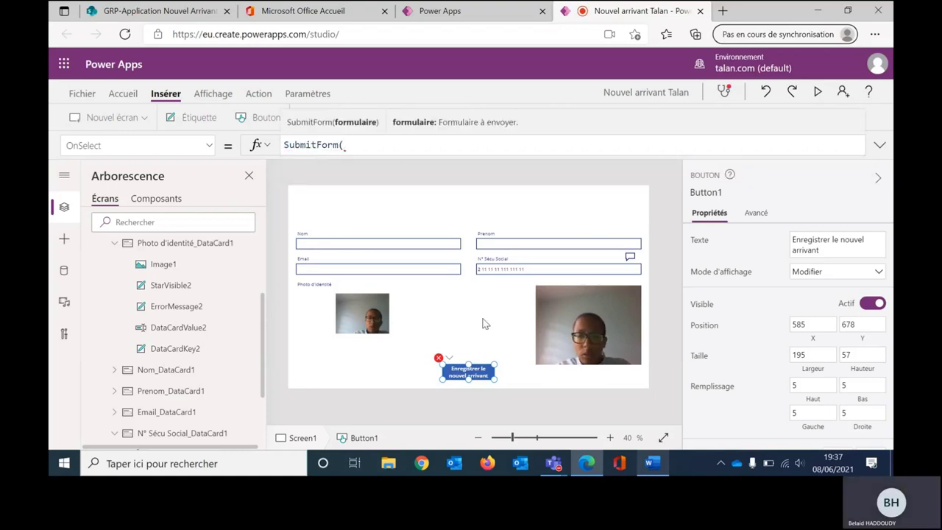
{"action": "left_click", "coordinate": [477, 320]}
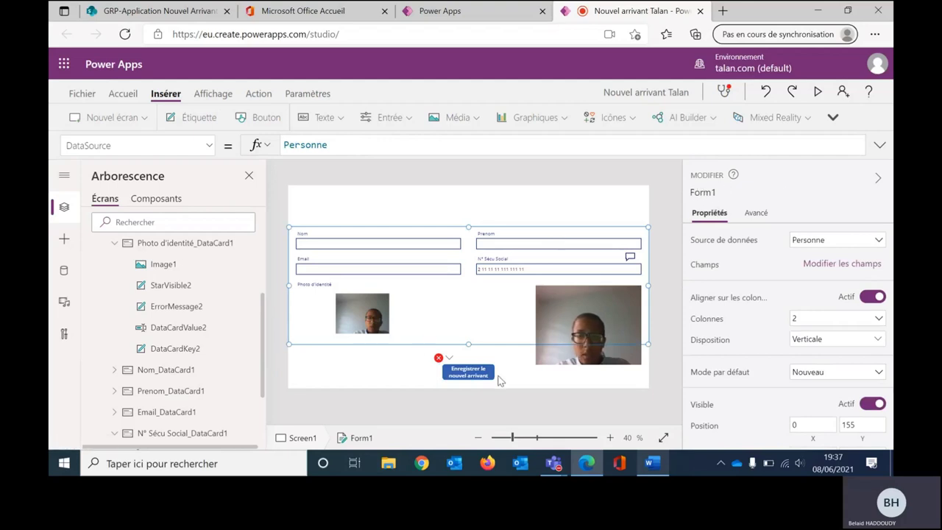
{"action": "left_click", "coordinate": [448, 359]}
{"action": "left_click", "coordinate": [450, 372]}
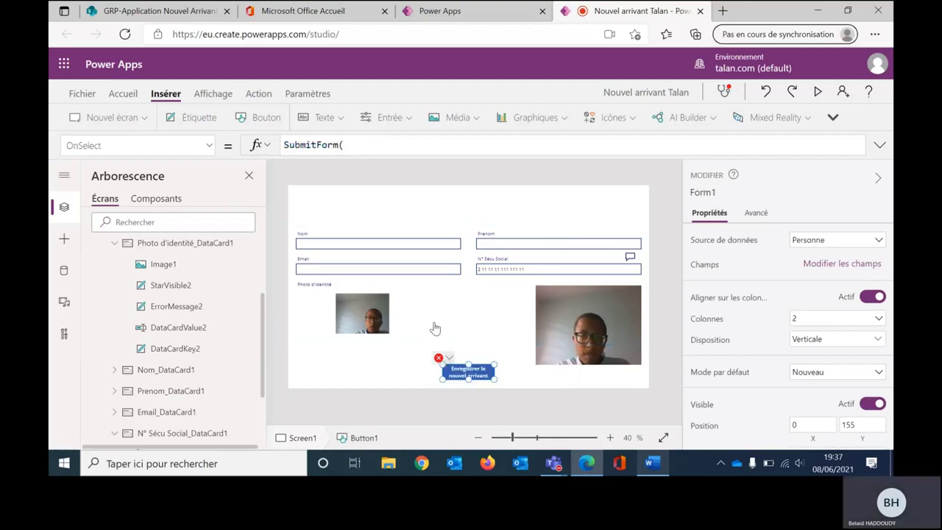
Step: Complete OnSelect as SubmitForm(Form1);;ResetForm(Form1)
{"action": "left_click", "coordinate": [366, 144]}
{"action": "type", "text": "form"}
{"action": "key", "text": "Tab"}
{"action": "type", "text": ");;rese"}
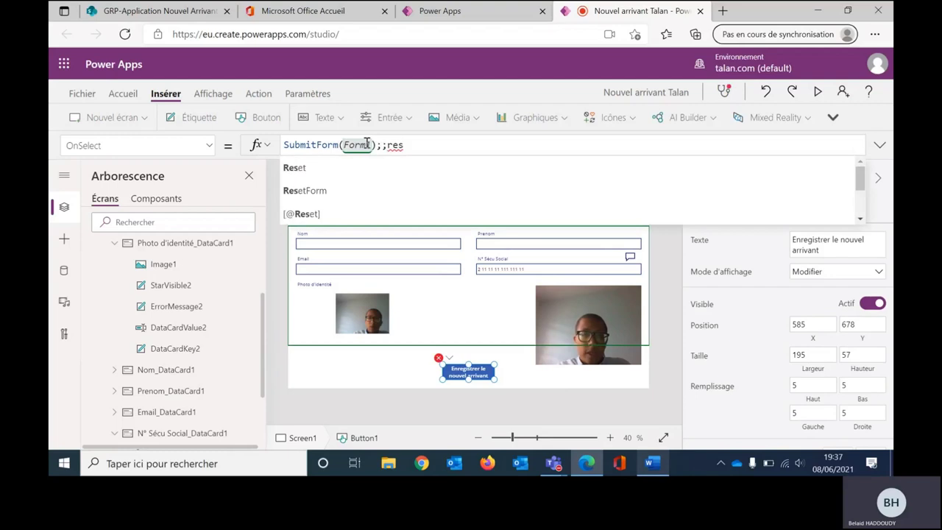
{"action": "key", "text": "Down"}
{"action": "key", "text": "Tab"}
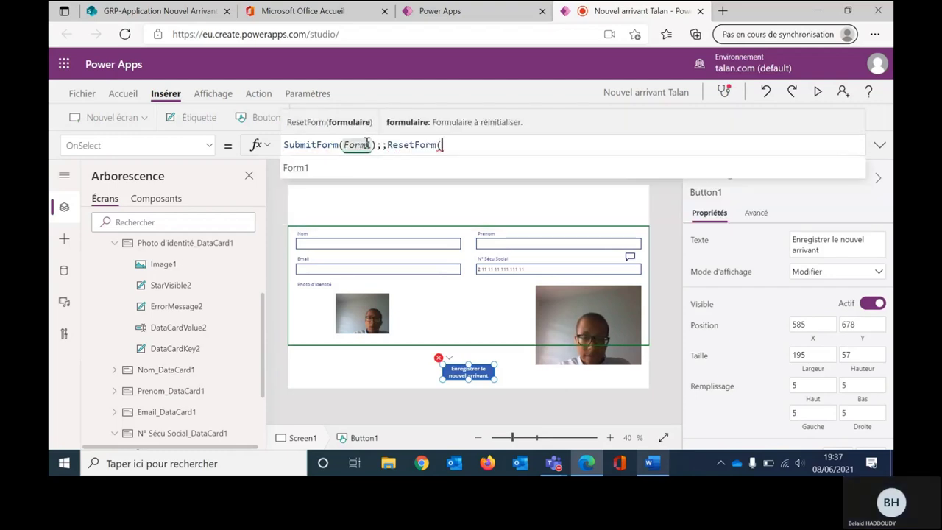
{"action": "type", "text": "form"}
{"action": "key", "text": "Tab"}
{"action": "type", "text": ")"}
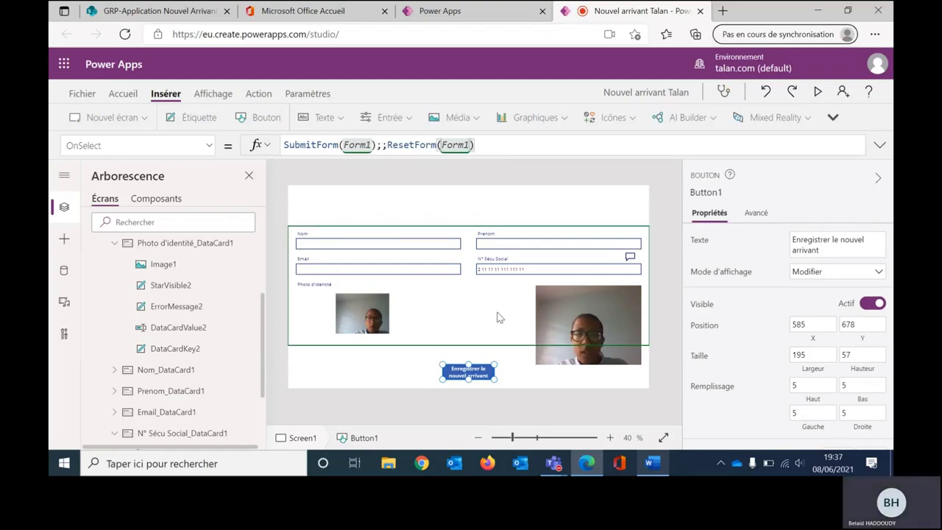
Step: Preview the app and clear the N° Sécu Social field
{"action": "left_click", "coordinate": [817, 92]}
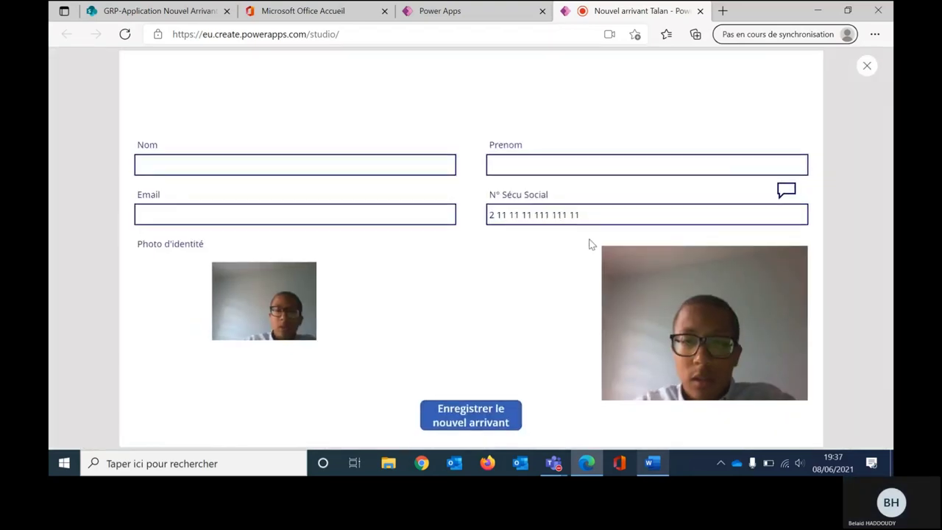
{"action": "double_click", "coordinate": [574, 214]}
{"action": "key", "text": "BackSpace"}
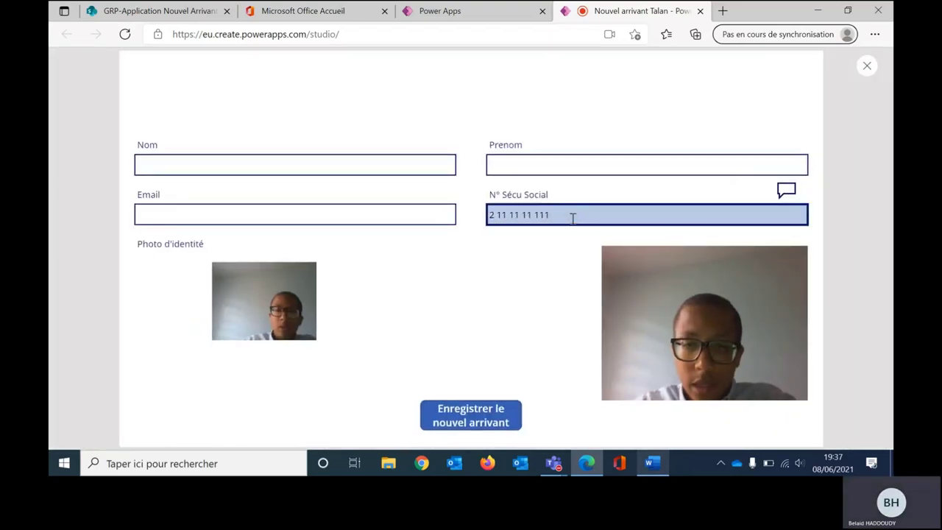
{"action": "key", "text": "ctrl+a"}
{"action": "key", "text": "BackSpace"}
Step: Enter the newcomer's surname in Nom, first name in Prenom, and e-mail address in Email
{"action": "left_click", "coordinate": [406, 163]}
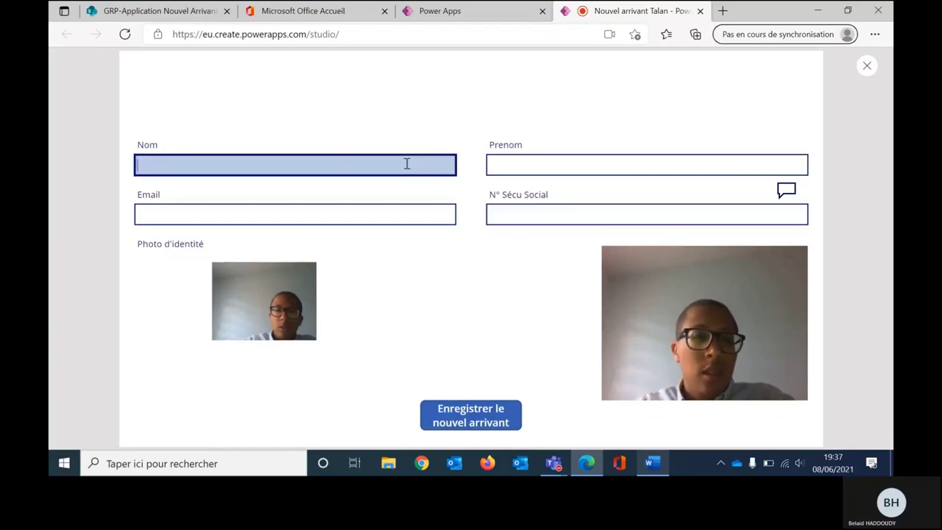
{"action": "key", "text": "Tab"}
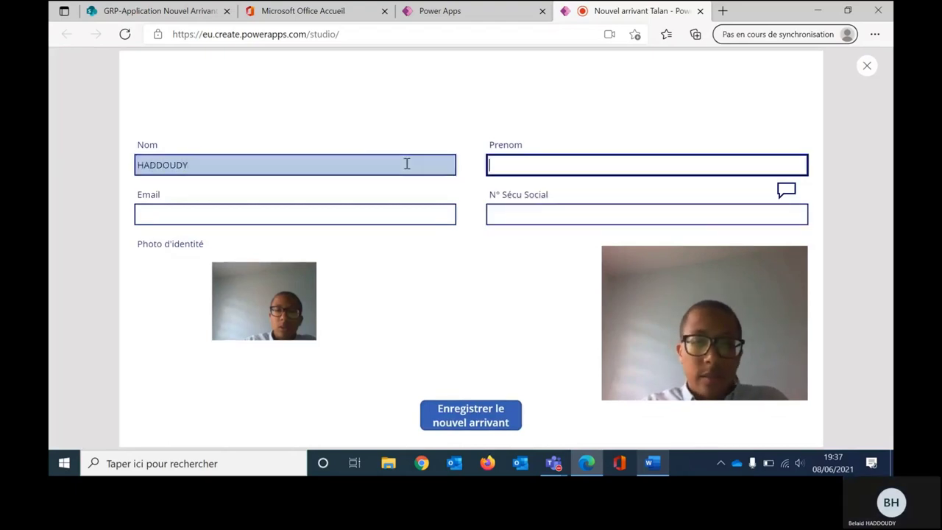
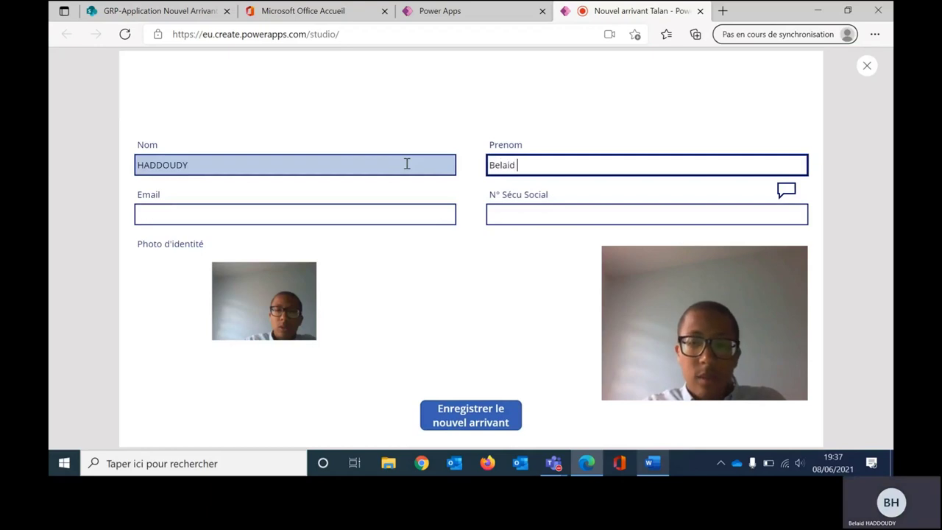
{"action": "key", "text": "Tab"}
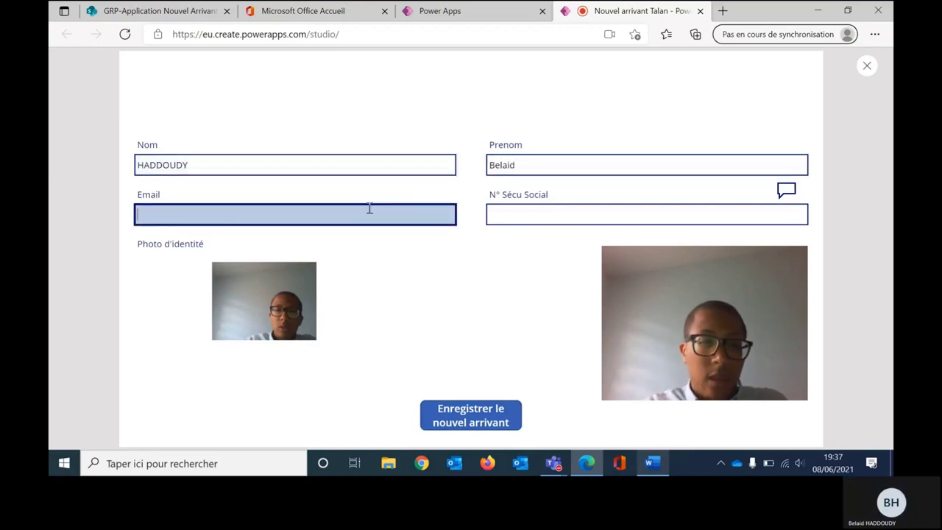
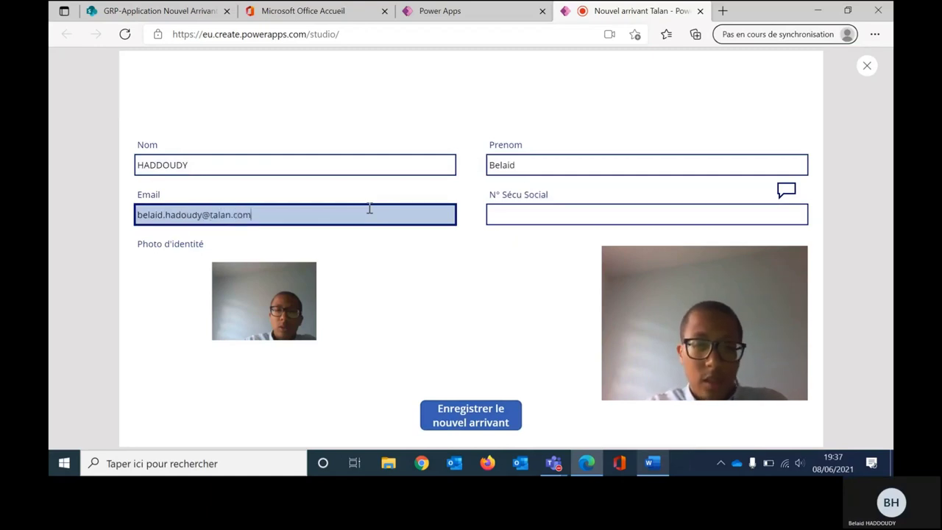
{"action": "key", "text": "Tab"}
Step: Copy the example social security number from the Word document
{"action": "left_click", "coordinate": [649, 463]}
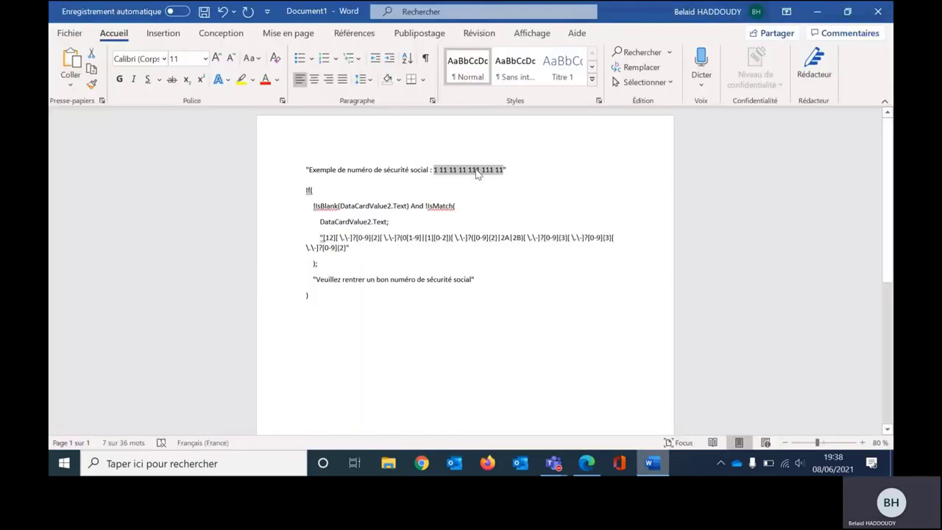
{"action": "left_click_drag", "start_coordinate": [434, 170], "coordinate": [501, 170]}
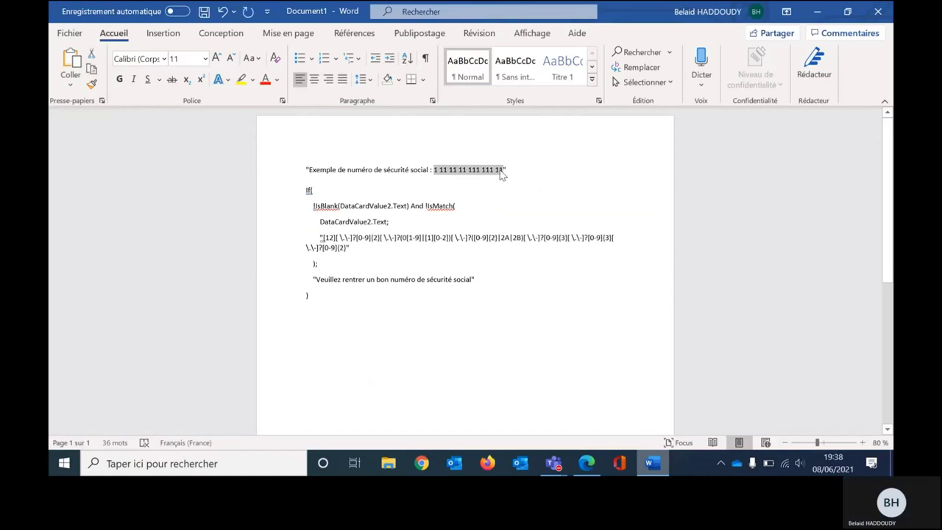
{"action": "key", "text": "ctrl+c"}
Step: Paste the example number into N° Sécu Social and save the arrival with Enregistrer le nouvel arrivant
{"action": "key", "text": "alt+Tab"}
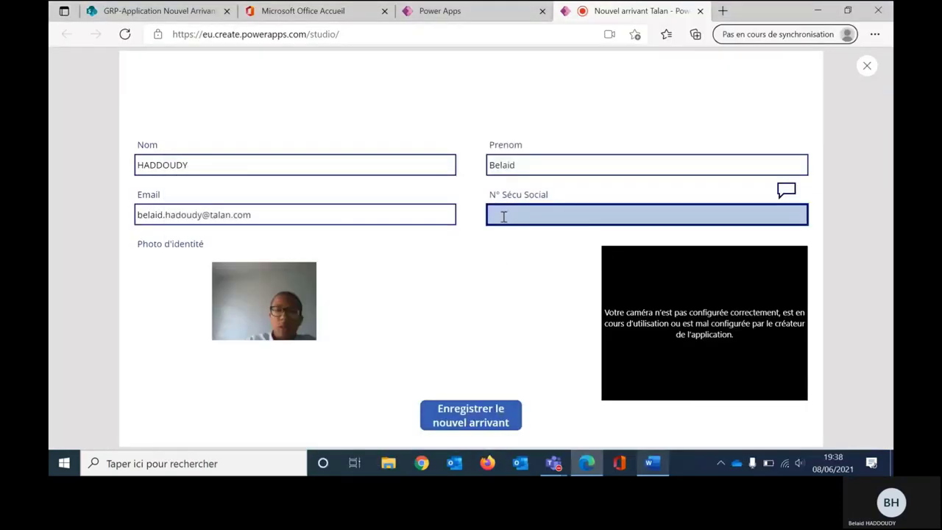
{"action": "key", "text": "ctrl+v"}
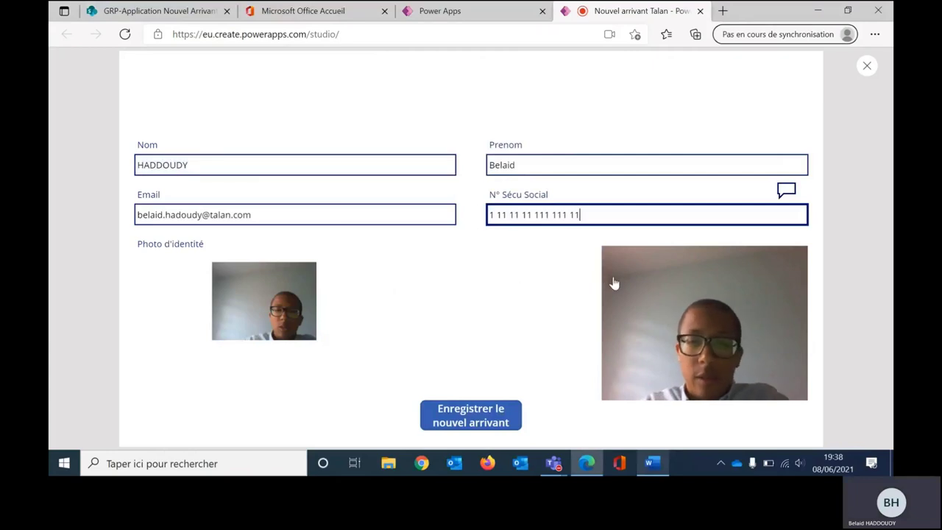
{"action": "left_click", "coordinate": [709, 336]}
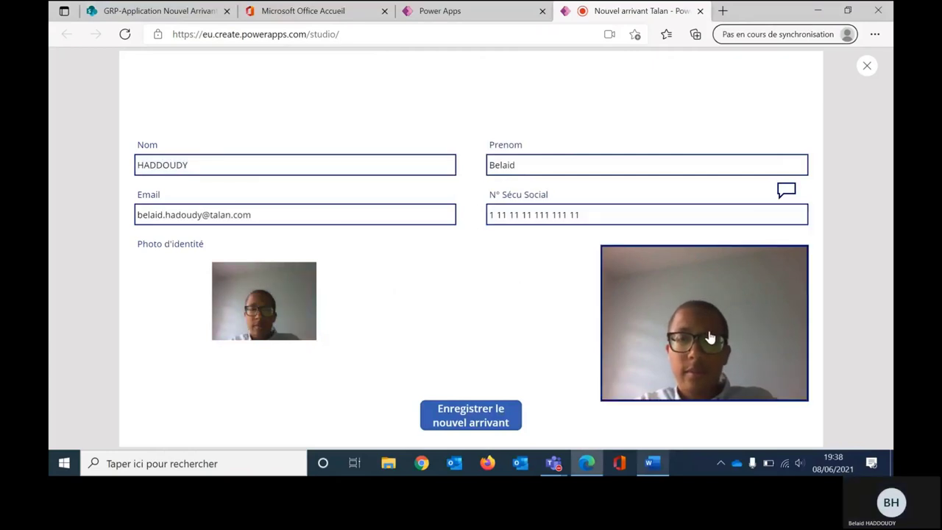
{"action": "left_click", "coordinate": [458, 425]}
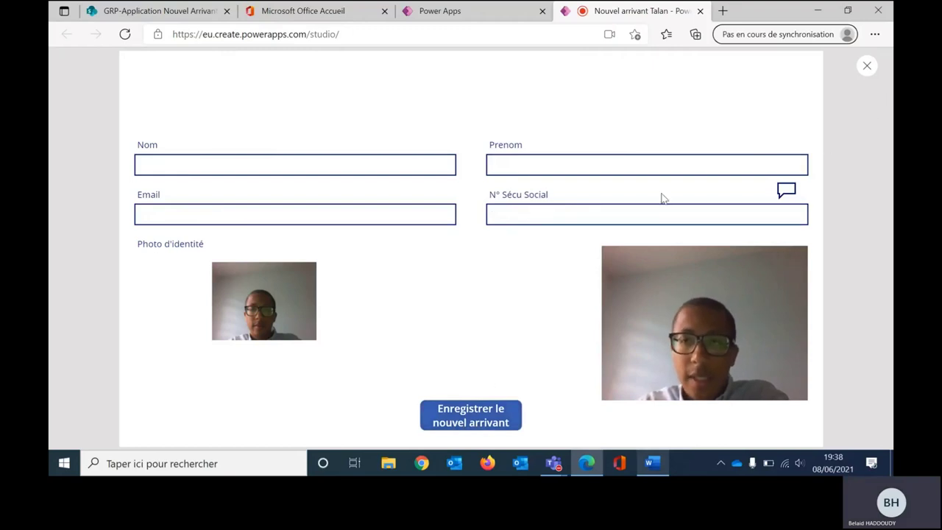
Step: Refresh the SharePoint Personne list to see the new row, then stop sharing in Teams
{"action": "left_click", "coordinate": [157, 7]}
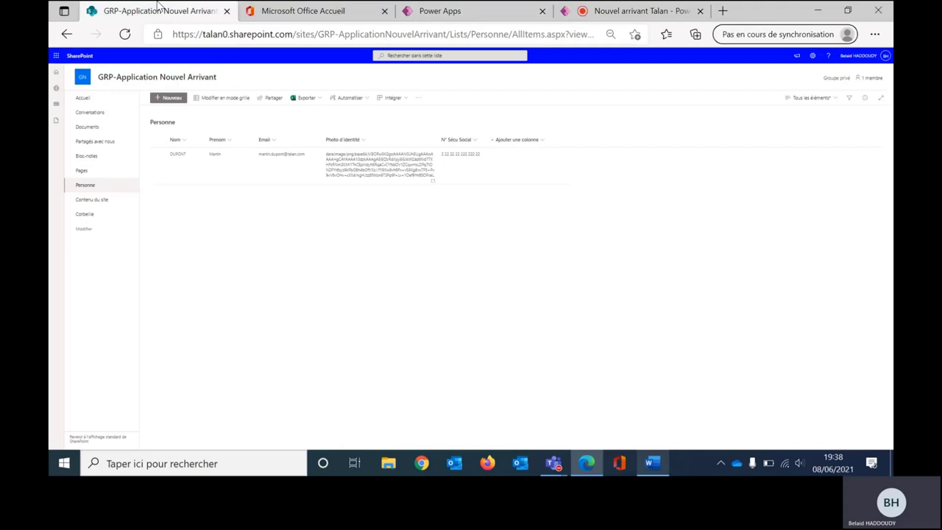
{"action": "left_click", "coordinate": [124, 35]}
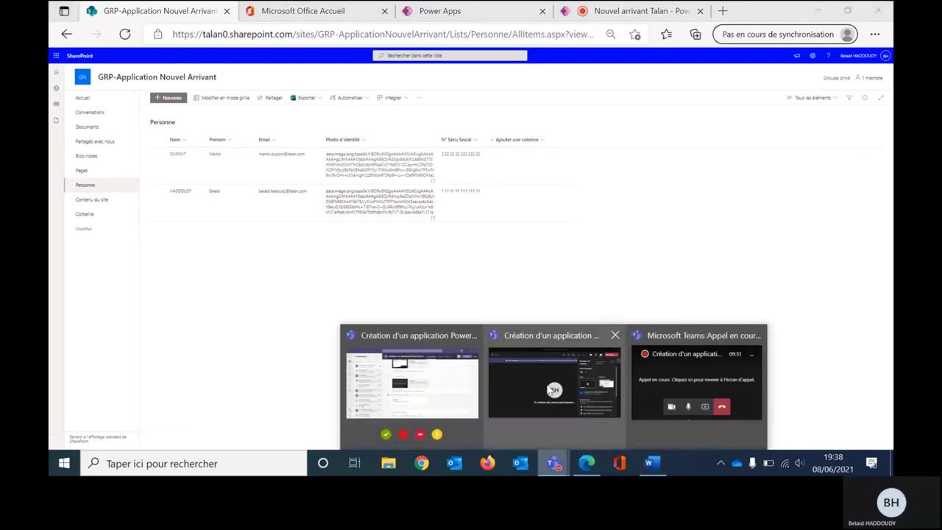
{"action": "left_click", "coordinate": [554, 464]}
{"action": "left_click", "coordinate": [658, 237]}
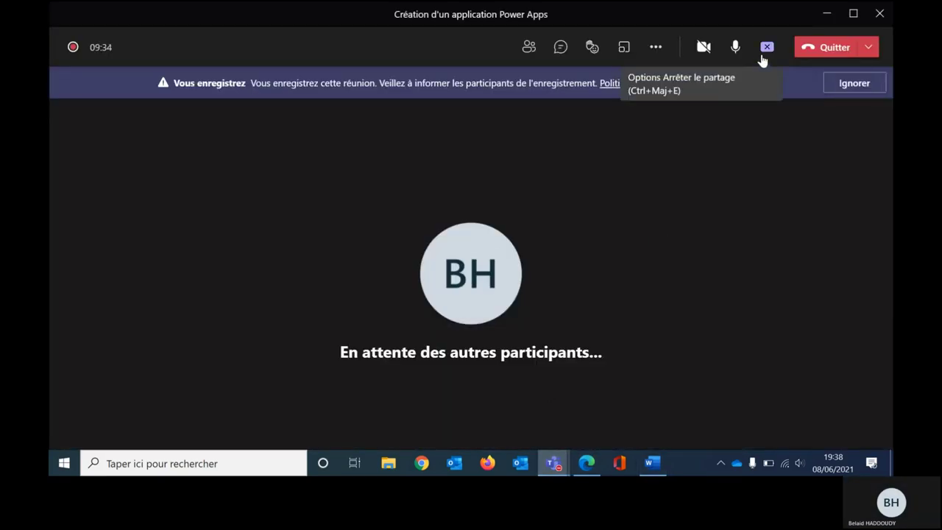
{"action": "left_click", "coordinate": [763, 56]}
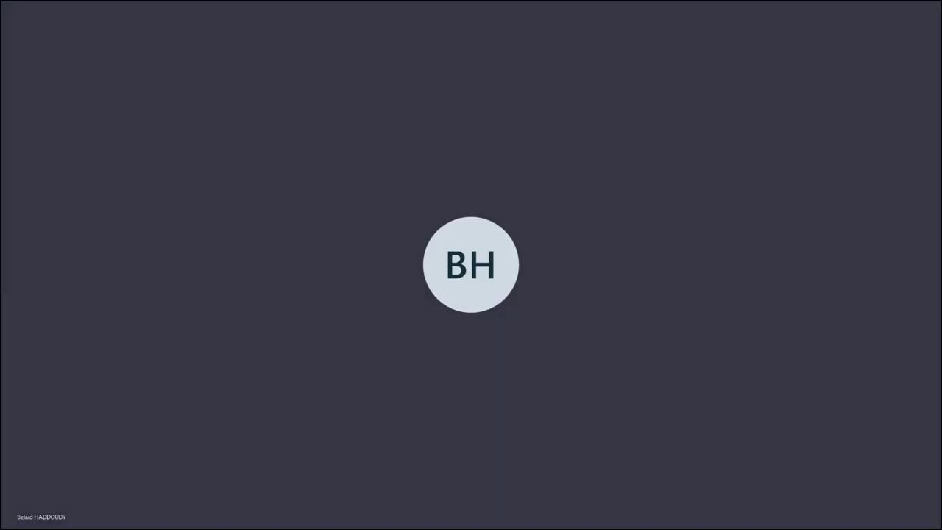